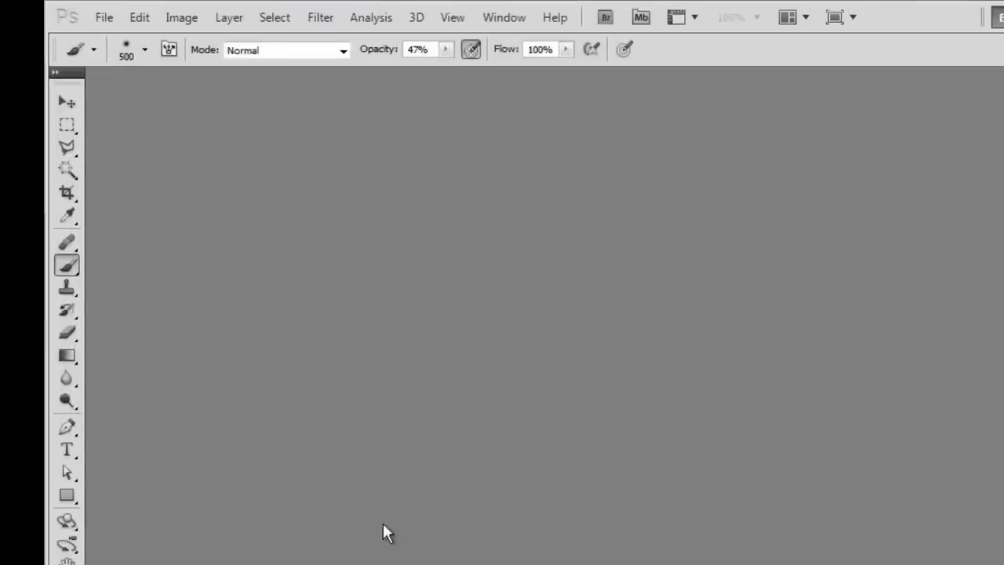
Create a new 1200 × 1200 px, 72 ppi Photoshop document with a white background.
click(165, 28)
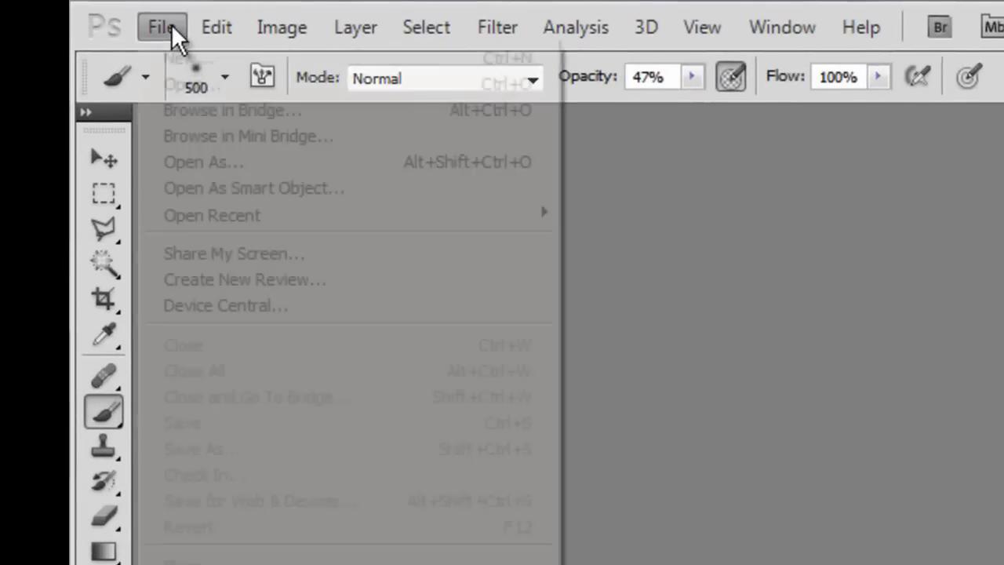
click(202, 63)
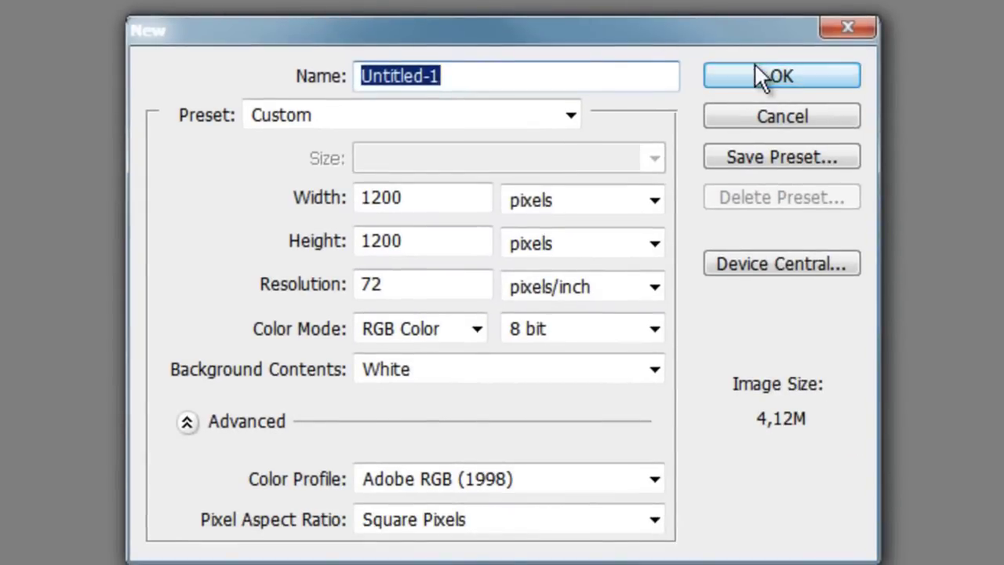
click(755, 69)
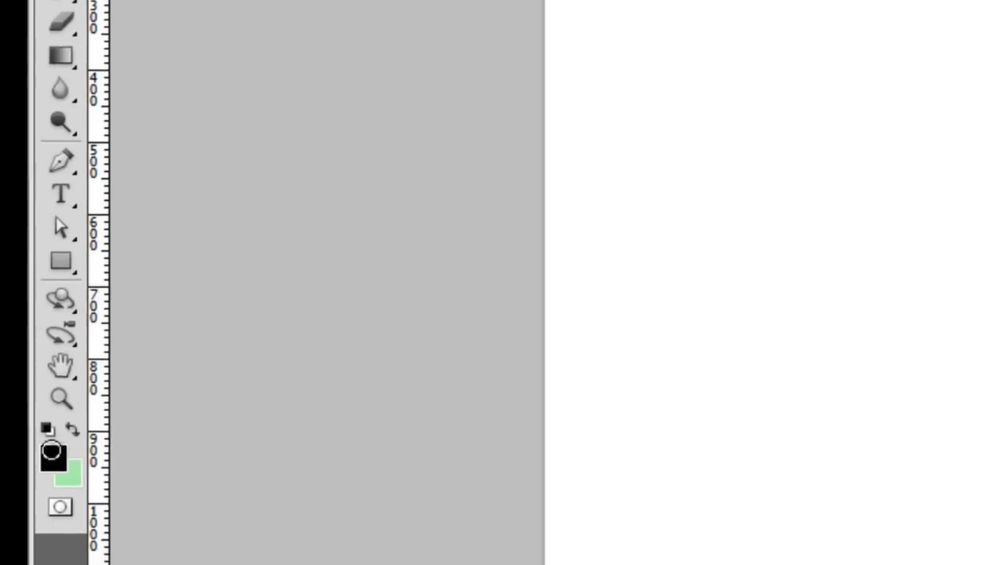
Set the foreground colour to dark blue 004B64.
click(50, 451)
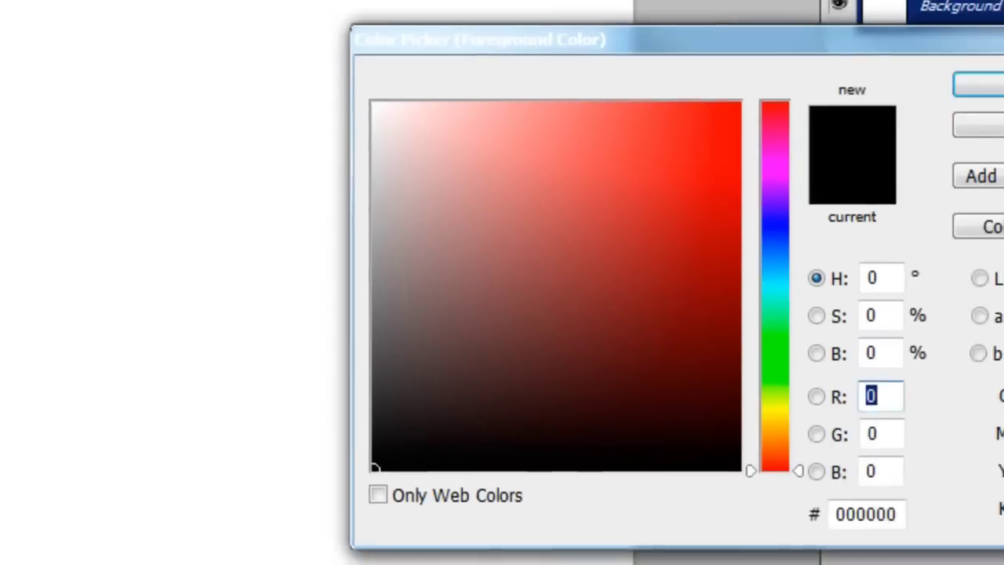
click(660, 506)
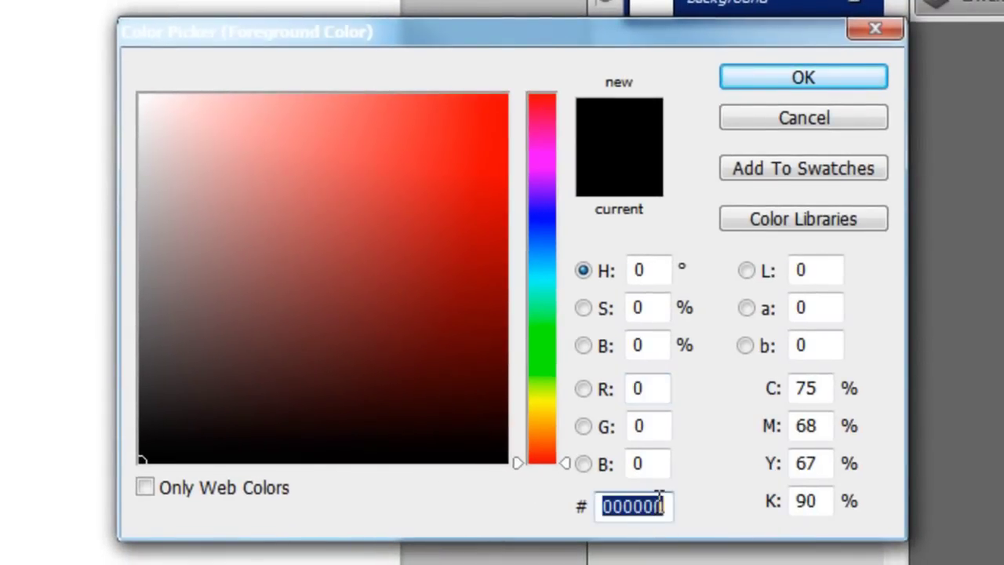
text(004B64)
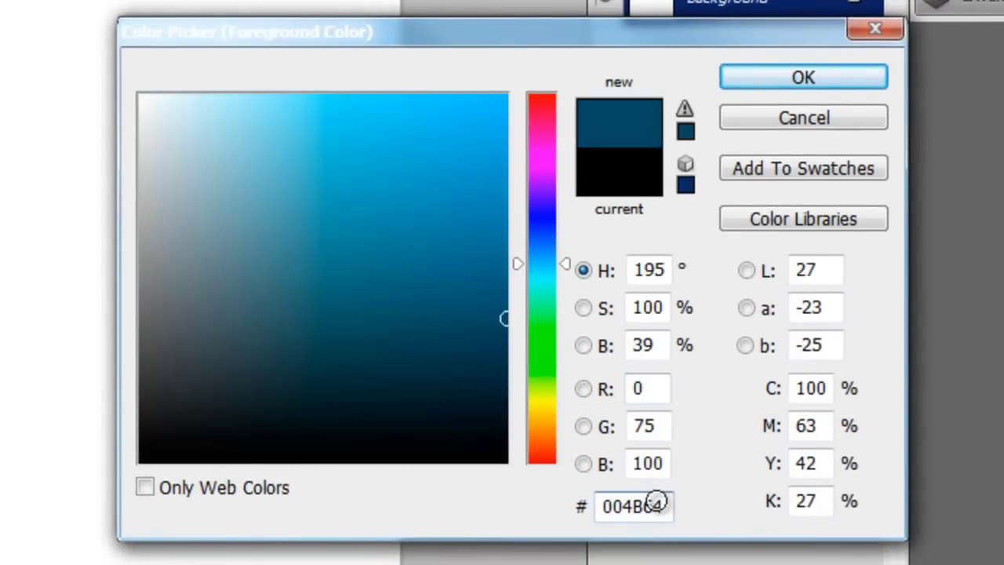
click(782, 86)
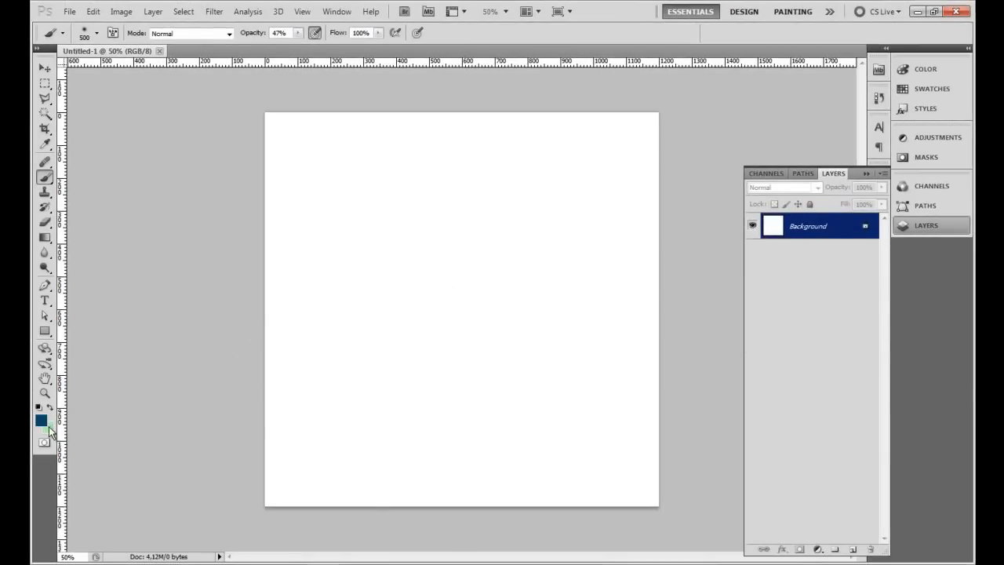
Set the background colour to black 000000.
click(48, 429)
click(764, 458)
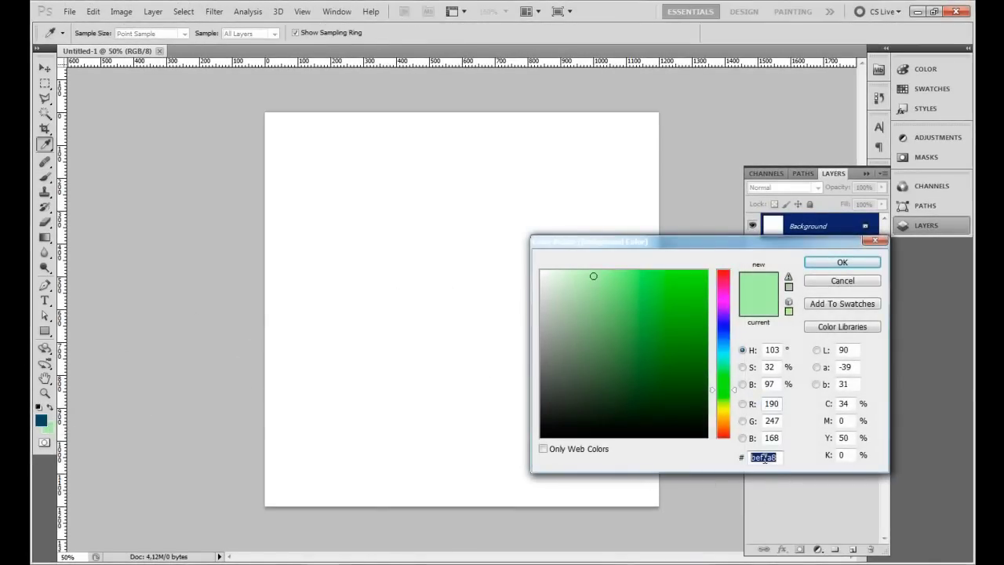
text(000000)
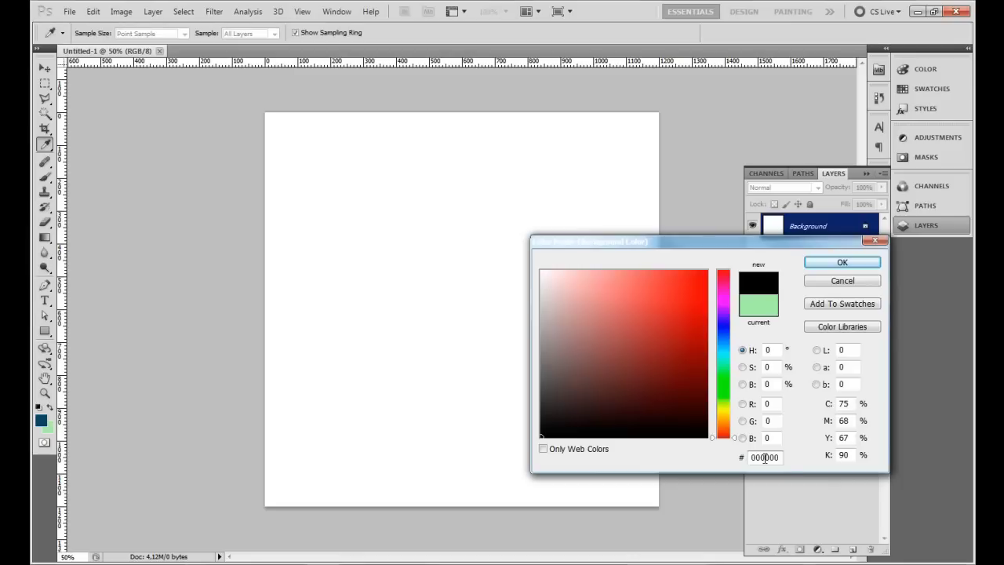
key(Return)
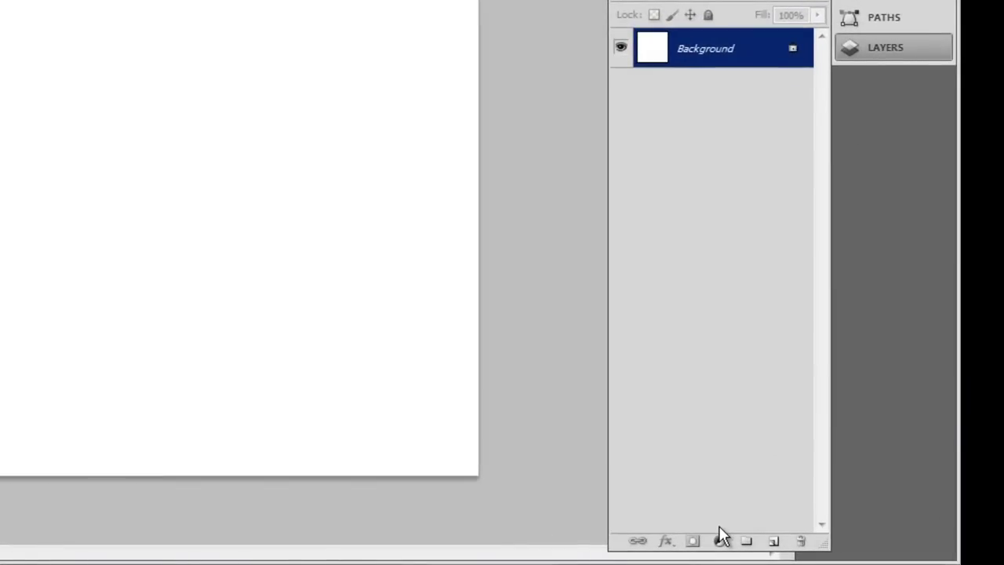
Add Layer 1 and give it a Radial-style Gradient Overlay.
click(778, 542)
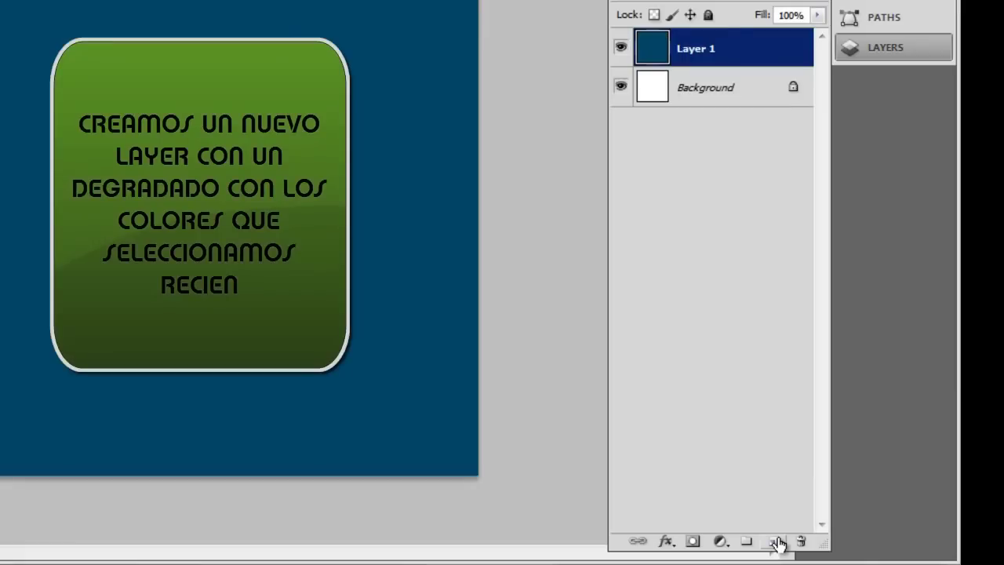
click(666, 541)
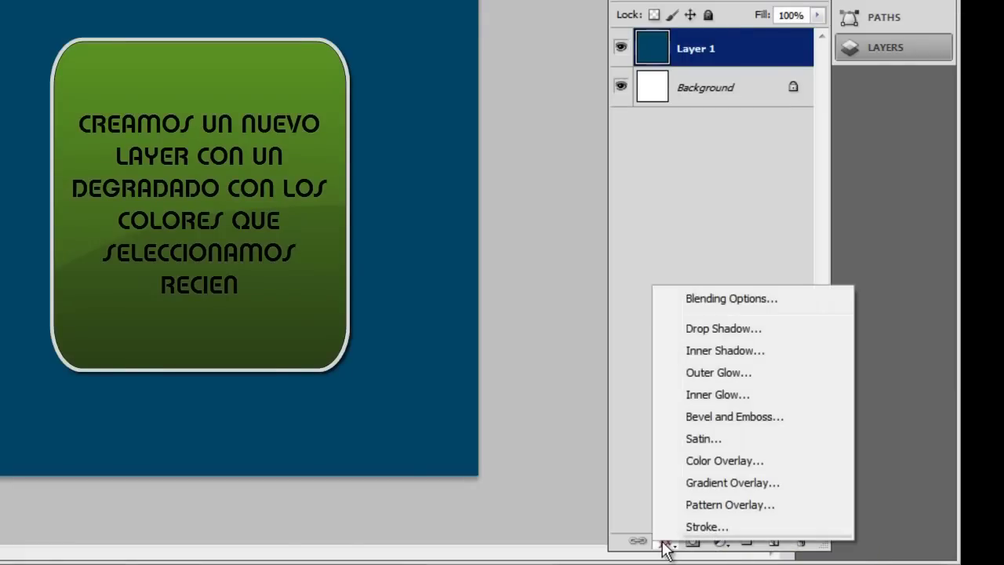
click(689, 483)
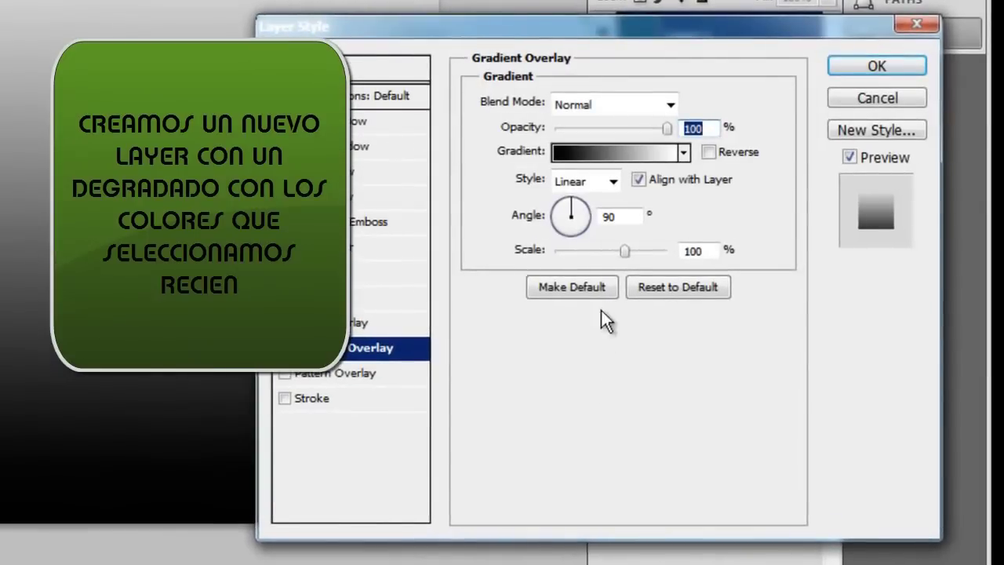
click(612, 182)
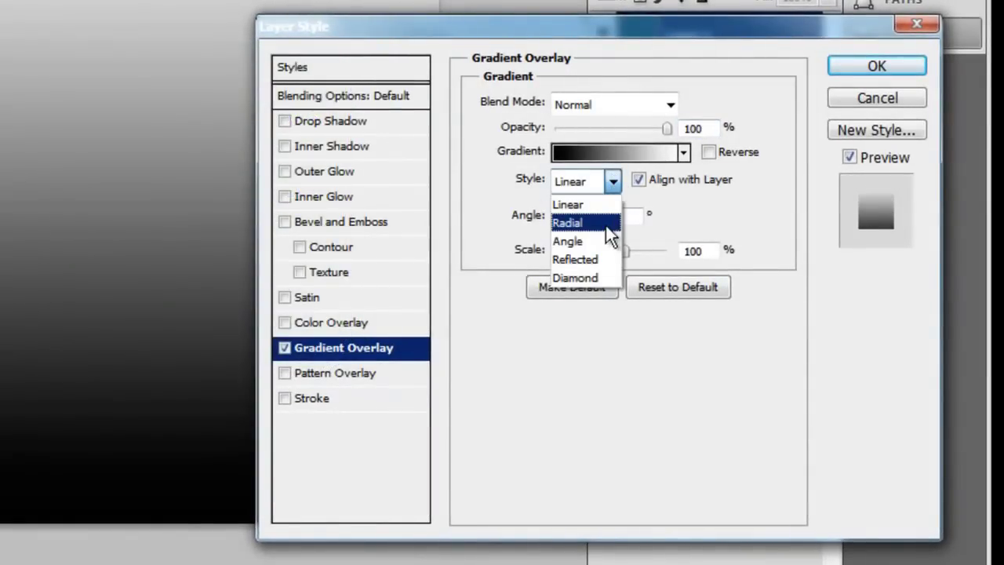
click(605, 225)
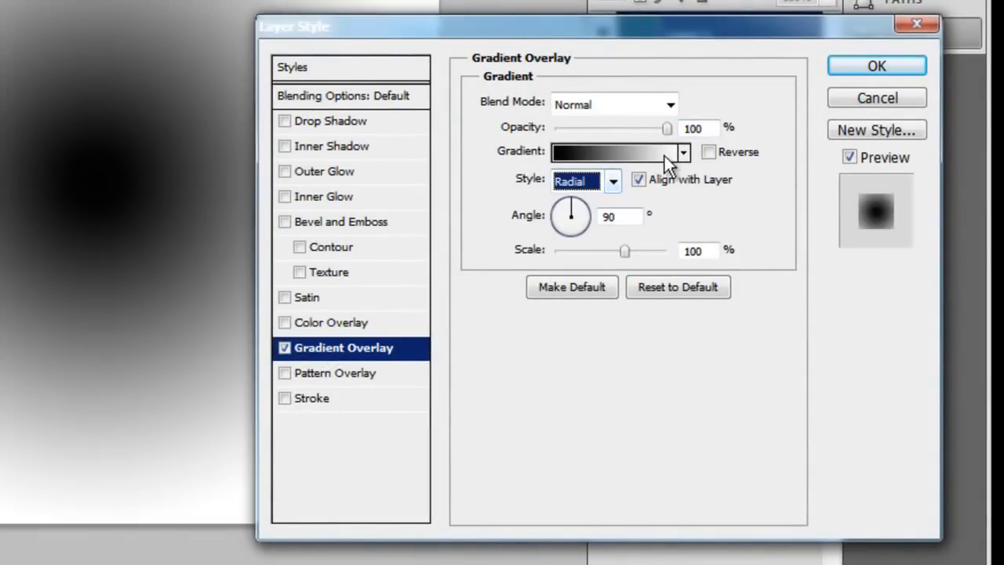
Use the dark-blue-to-black gradient preset at 150% scale for the overlay.
click(684, 153)
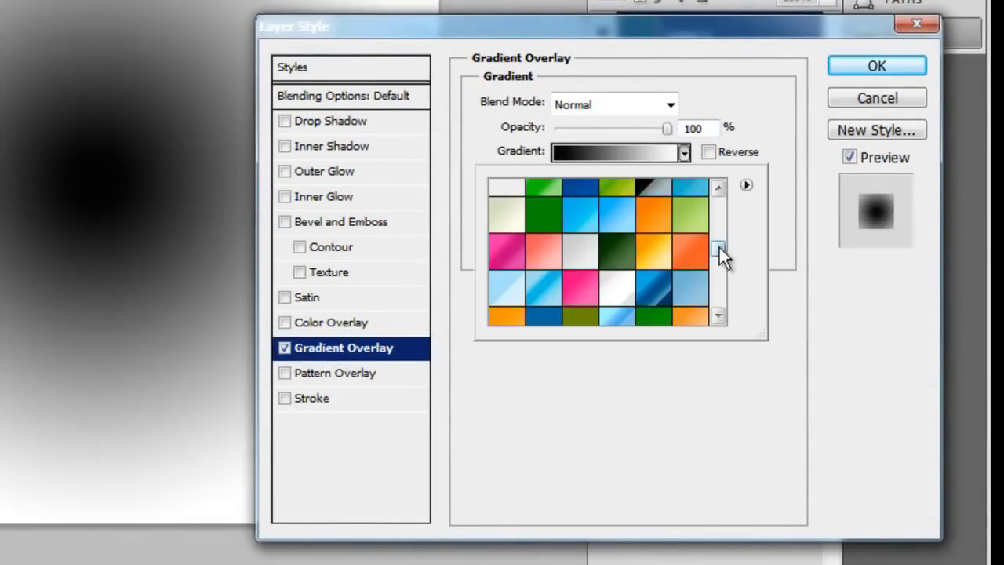
drag(720, 248, 720, 192)
click(510, 203)
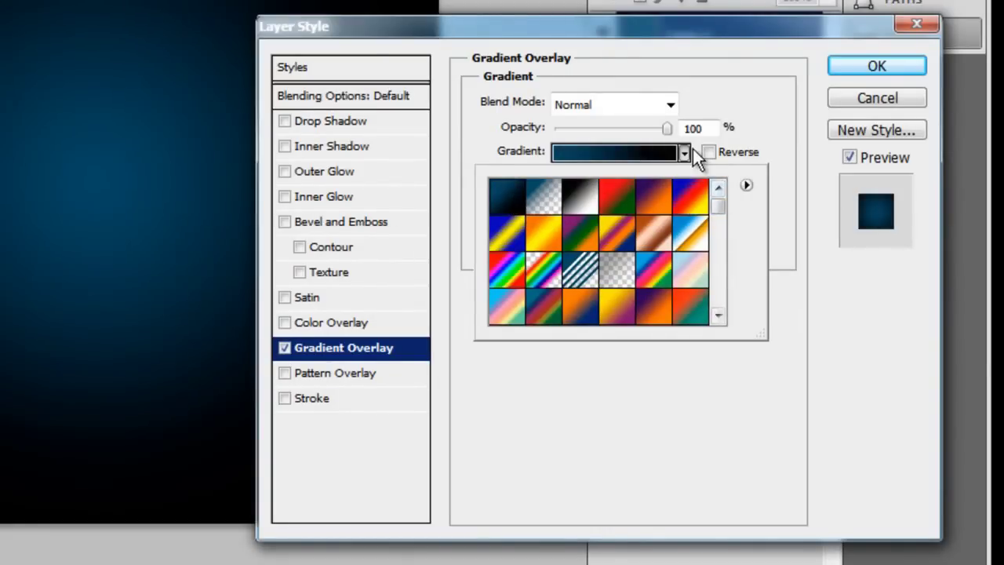
click(685, 154)
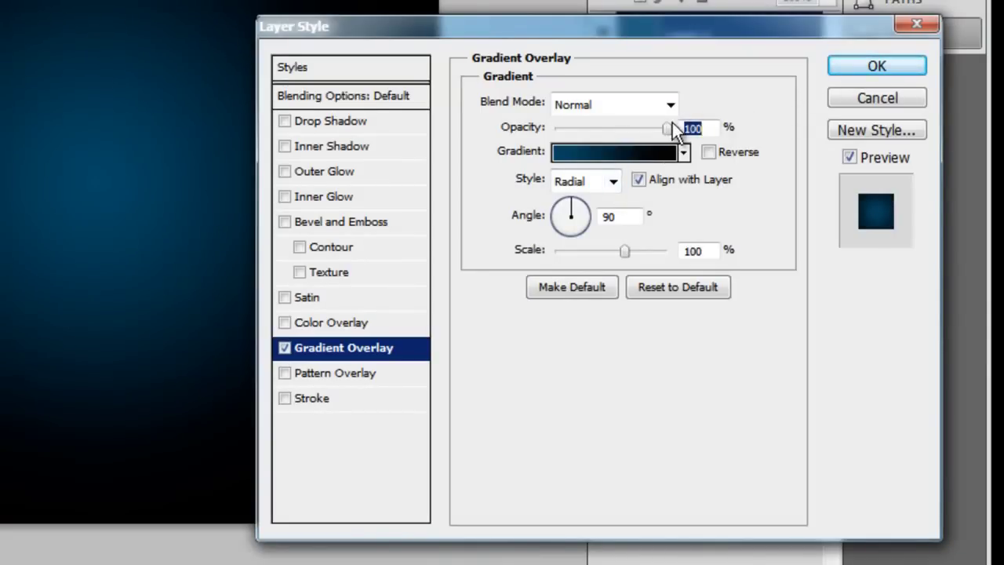
drag(623, 250, 661, 251)
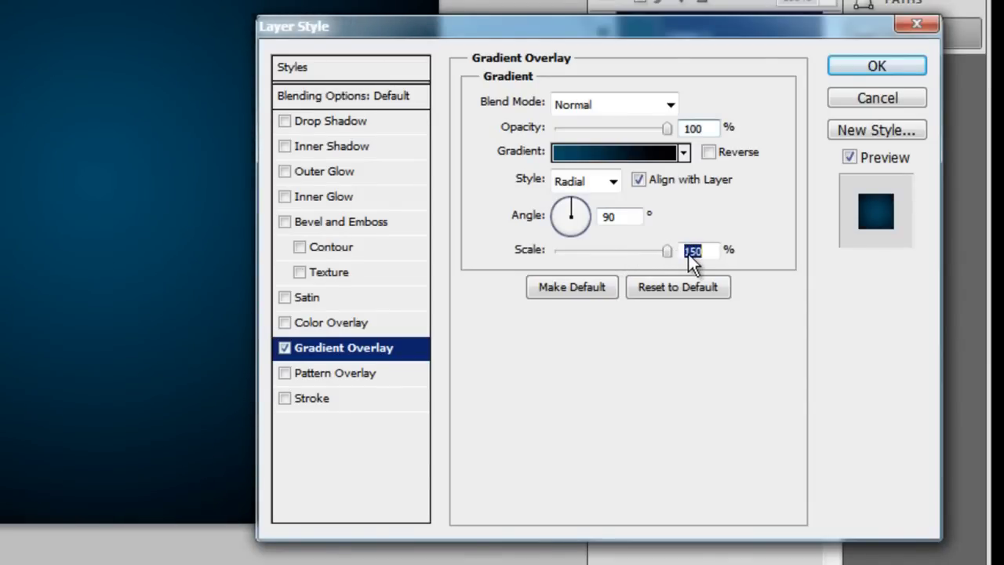
click(880, 70)
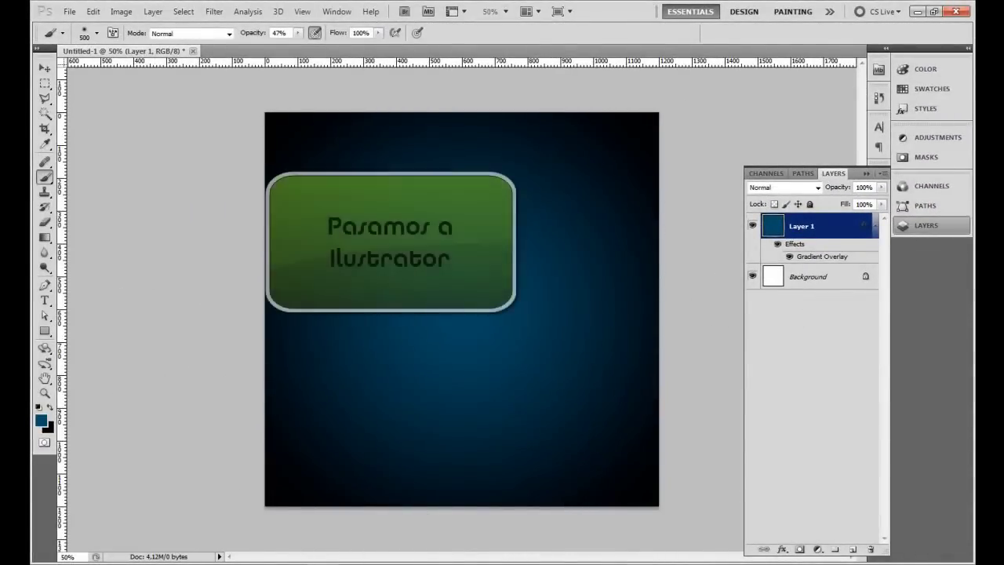
Create a new 700 × 800 px document in Illustrator.
click(367, 502)
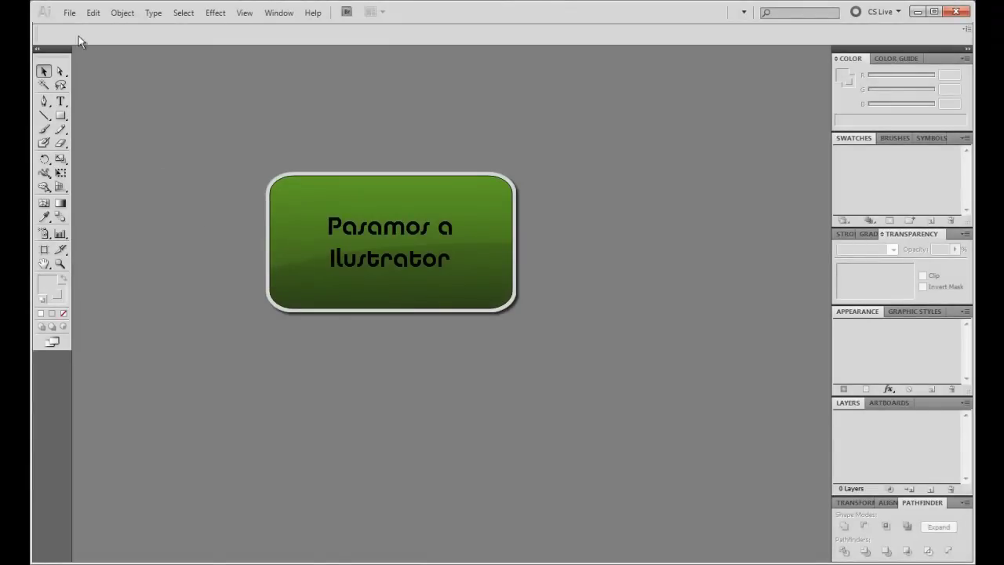
click(70, 12)
key(Escape)
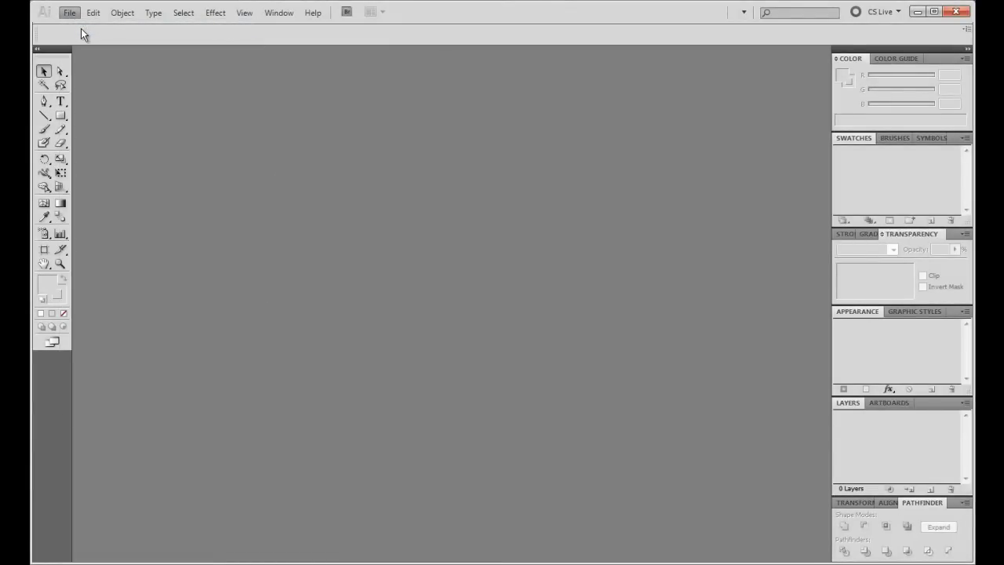
key(ctrl+n)
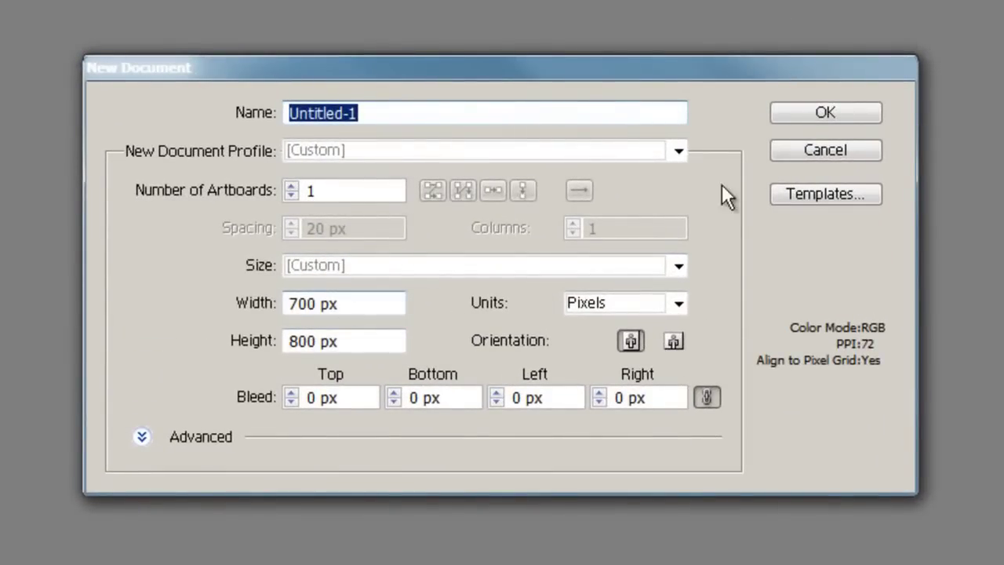
click(823, 116)
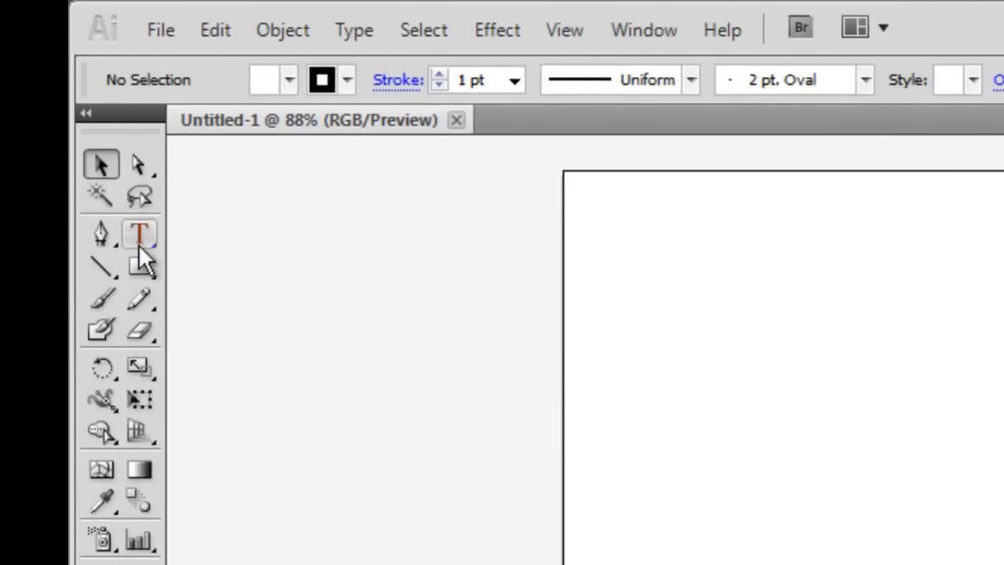
Type a capital A on the artboard in HelveticaNeue LT 97 BlackCn.
click(137, 236)
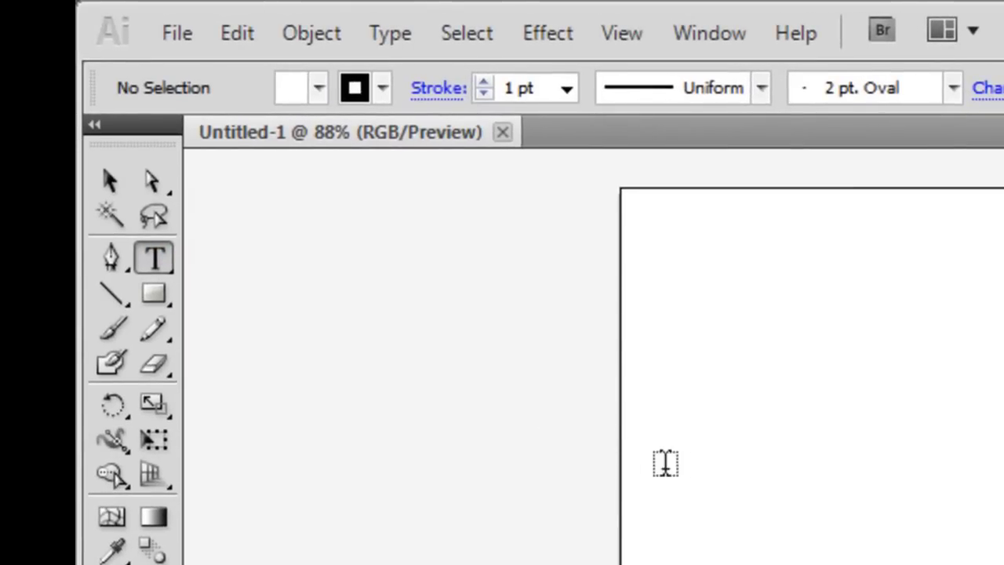
click(713, 471)
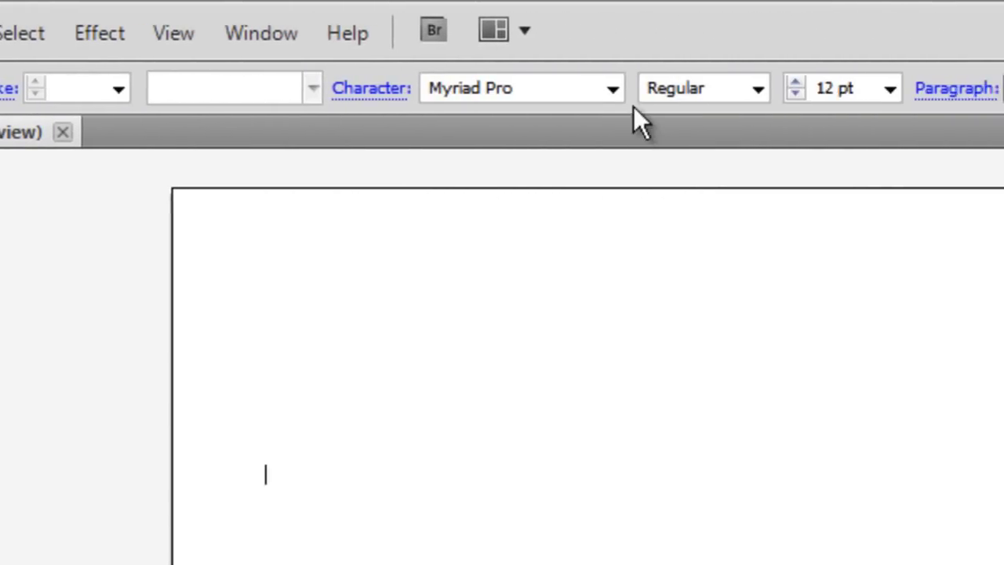
click(611, 89)
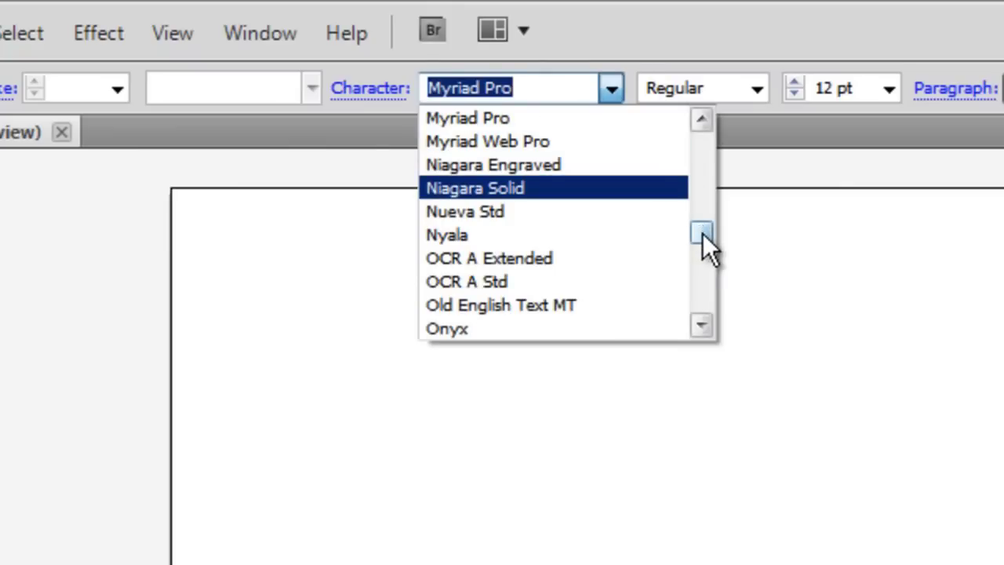
drag(703, 236, 704, 196)
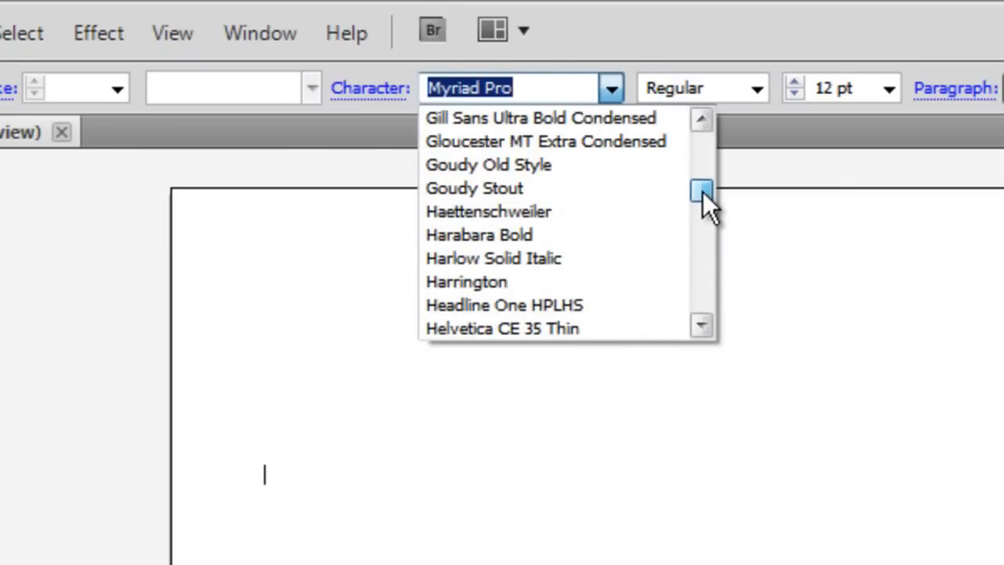
click(702, 325)
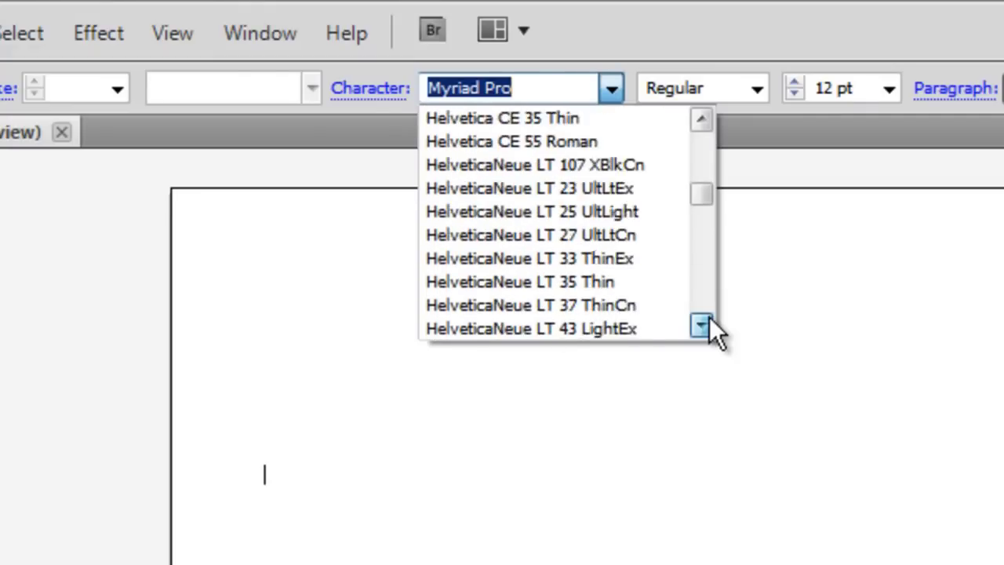
drag(710, 316, 709, 315)
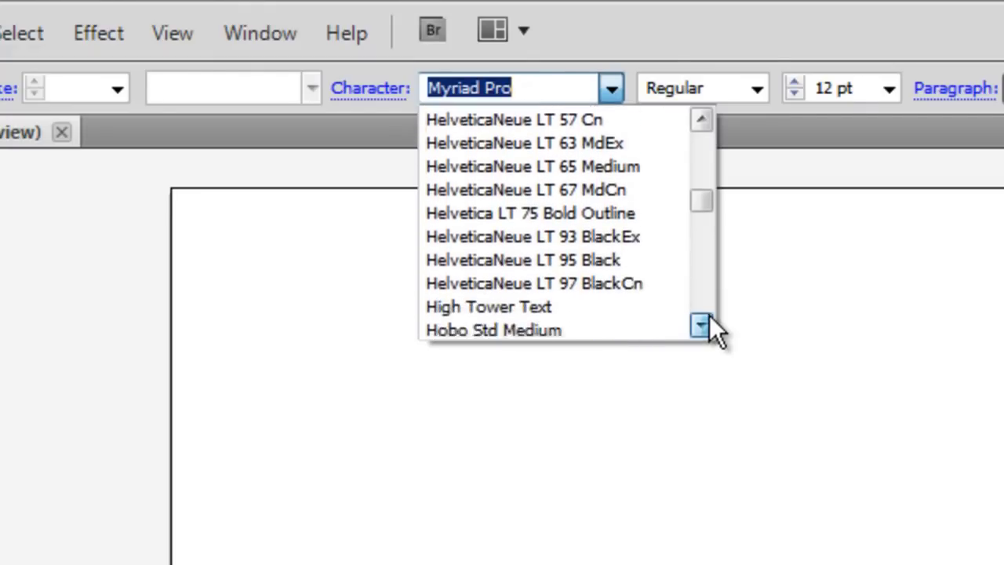
click(612, 260)
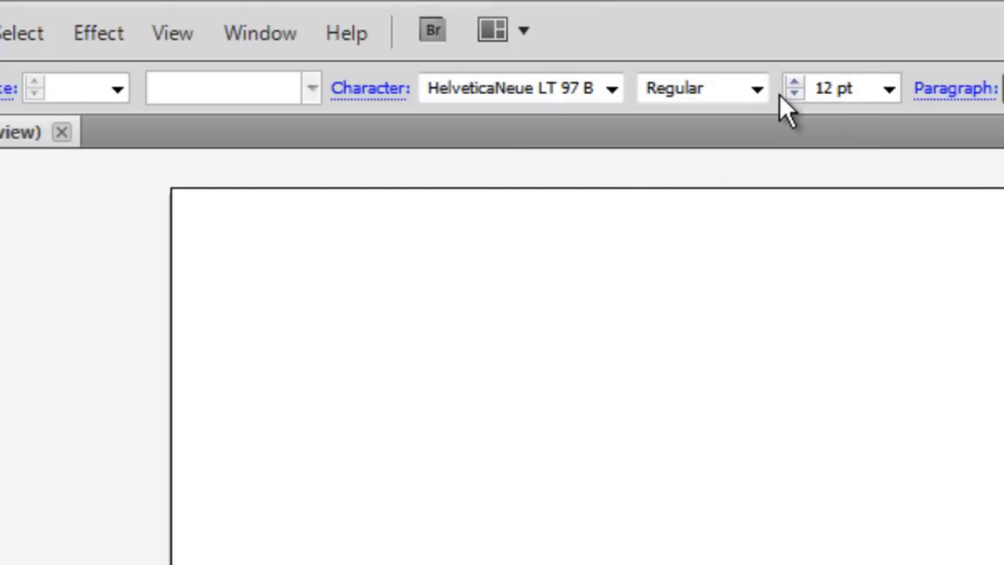
text(A)
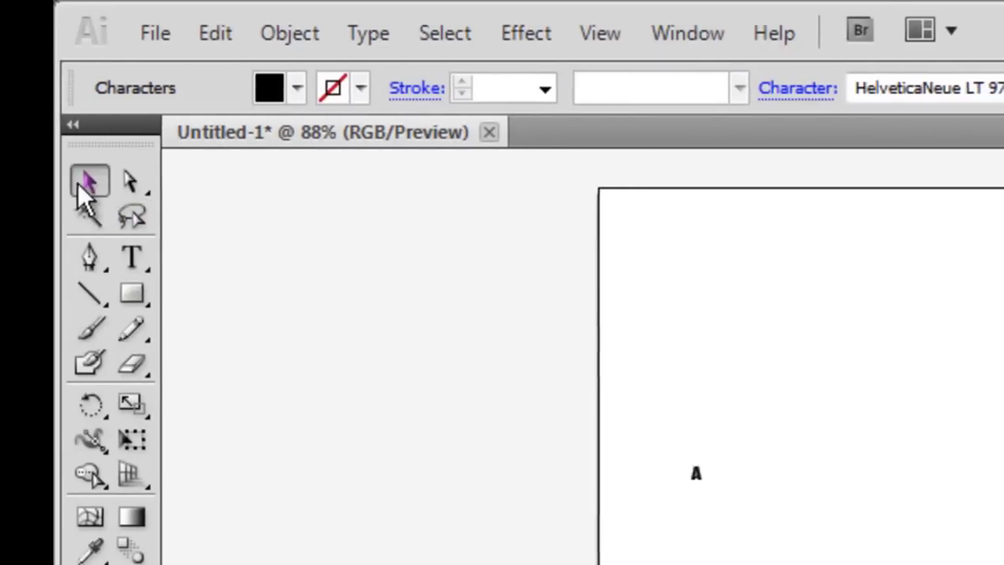
Set the letter A to 120 pt and drag it right across the artboard.
click(80, 180)
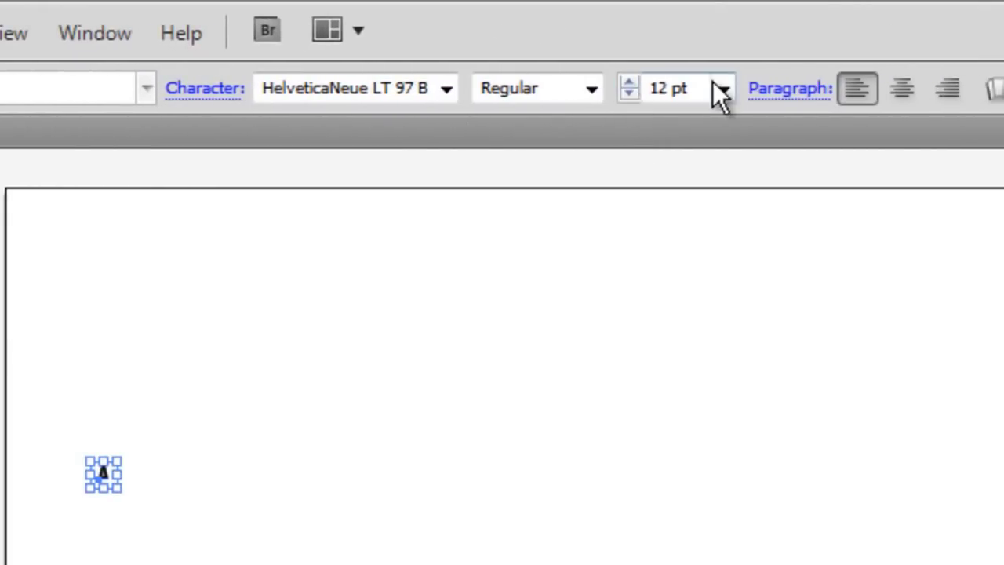
click(722, 89)
click(706, 488)
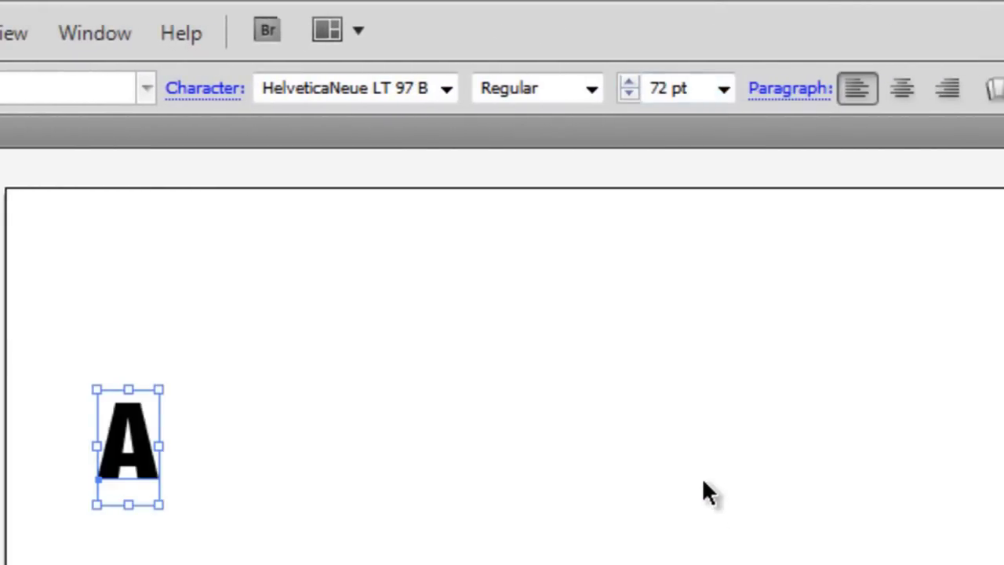
click(632, 82)
click(633, 82)
click(632, 82)
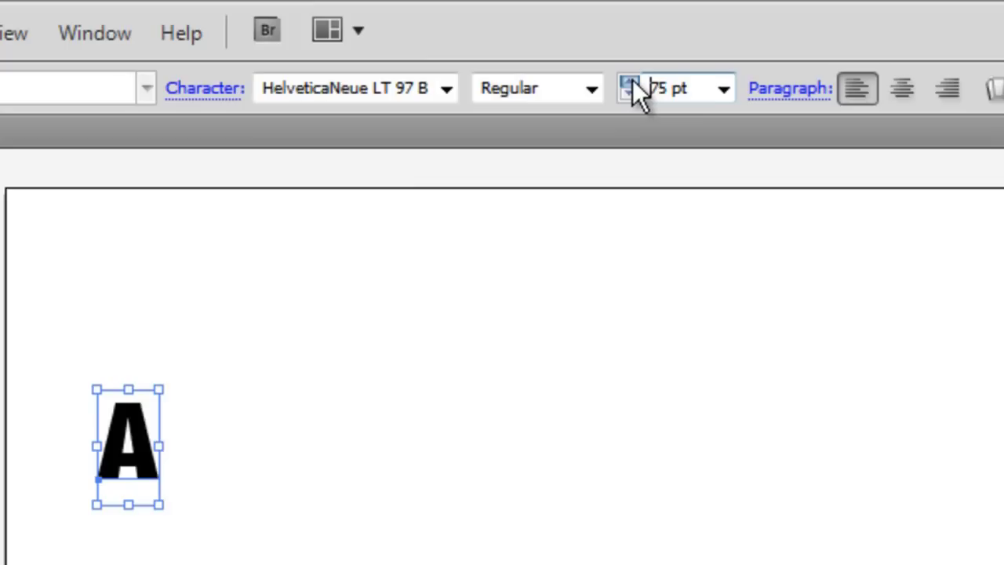
click(633, 80)
click(633, 80)
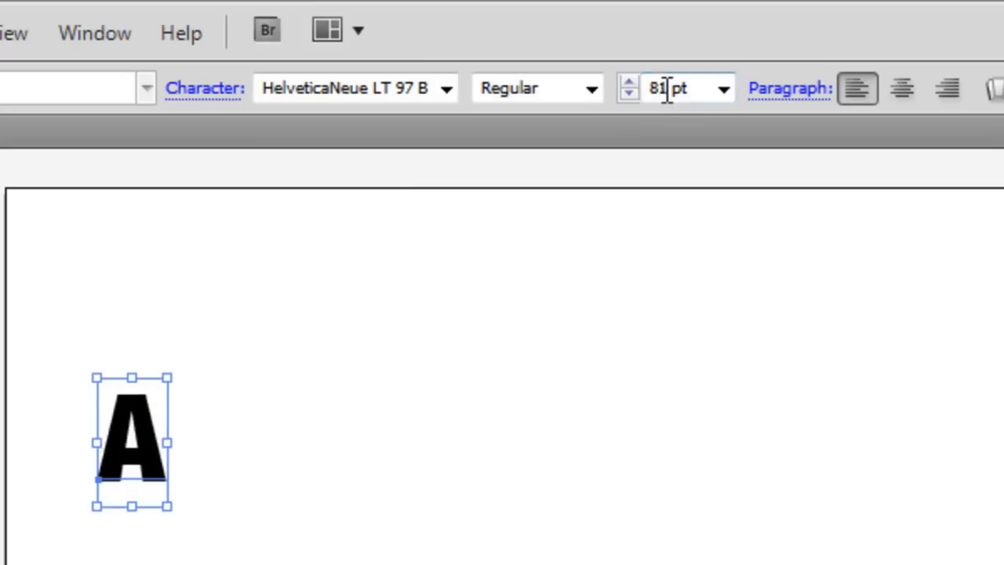
double_click(668, 88)
text(12)
text(0)
key(Return)
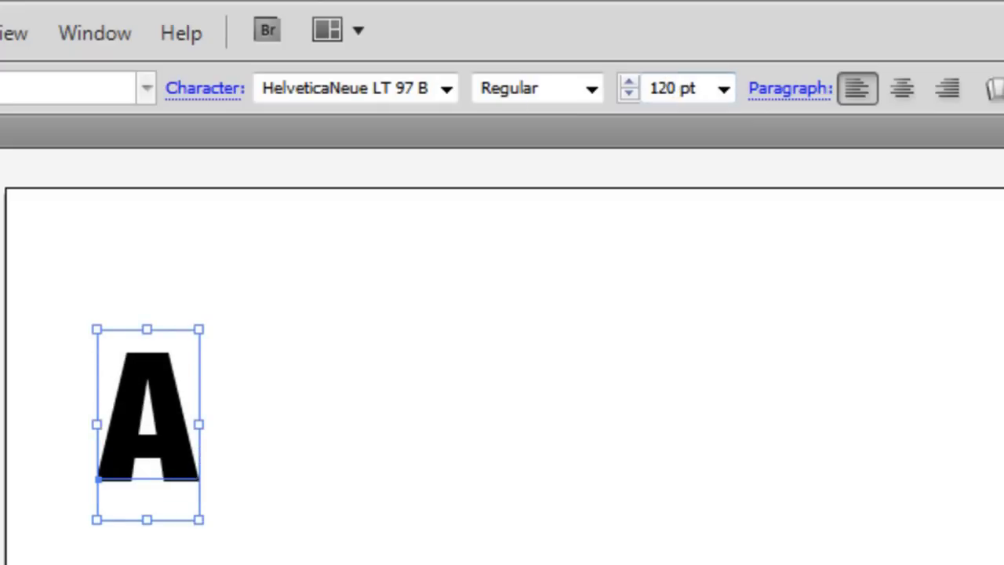
mouse_move(172, 401)
mouse_down()
mouse_move(345, 416)
mouse_move(340, 408)
mouse_up()
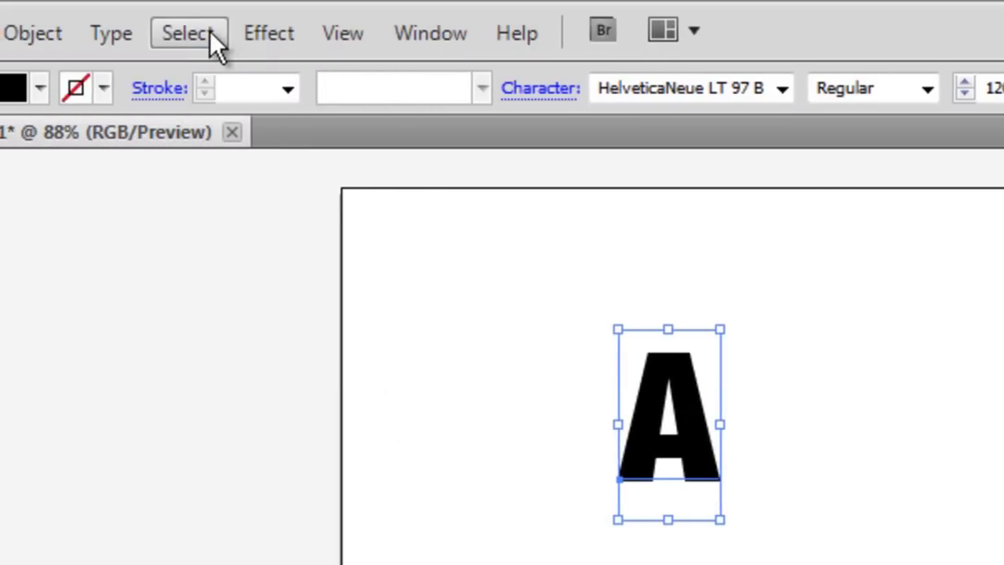
Apply 3D Extrude & Bevel to the A: custom rotation, 50 pt depth, Classic 4 pt bevel.
click(239, 35)
mouse_move(292, 209)
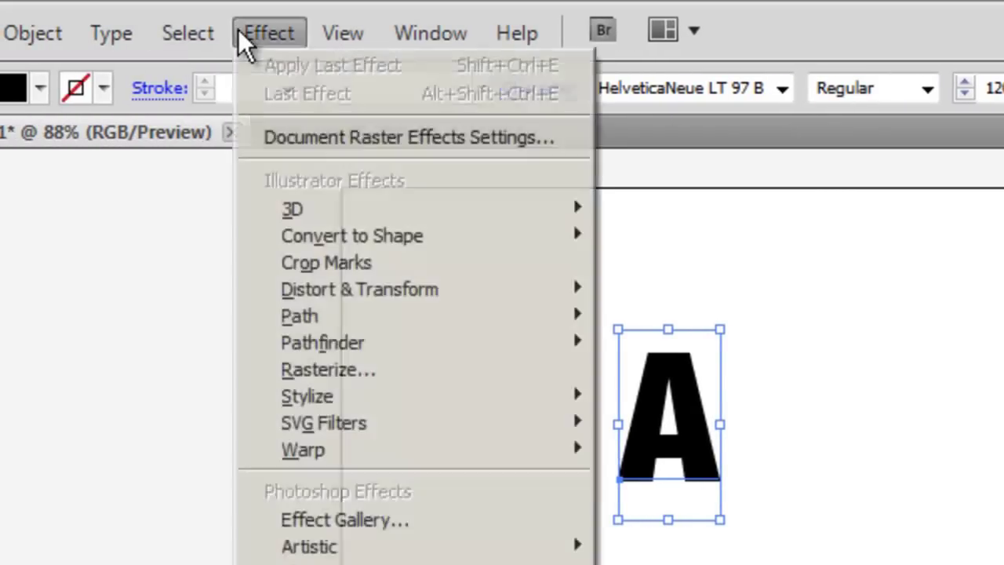
click(717, 215)
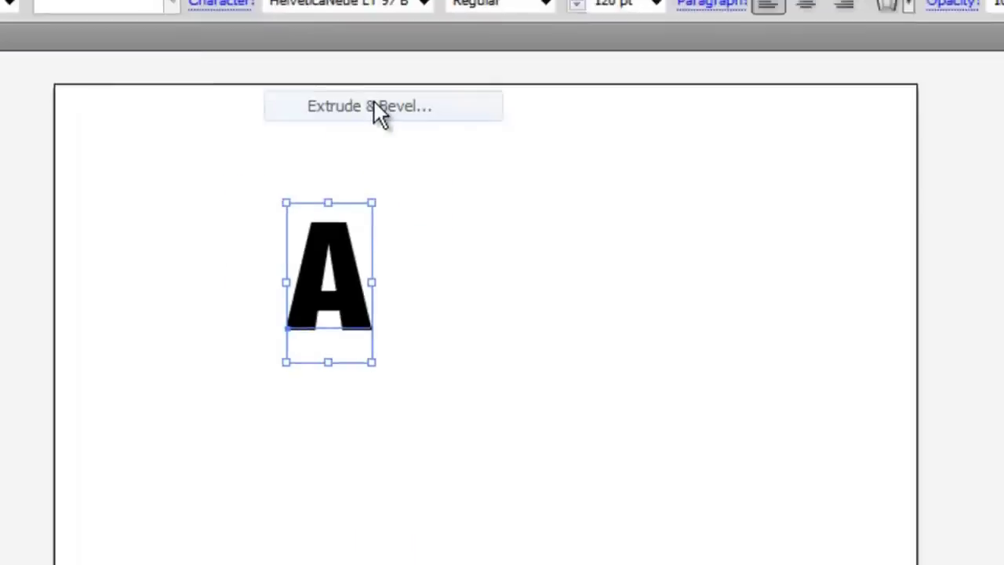
drag(245, 112, 222, 194)
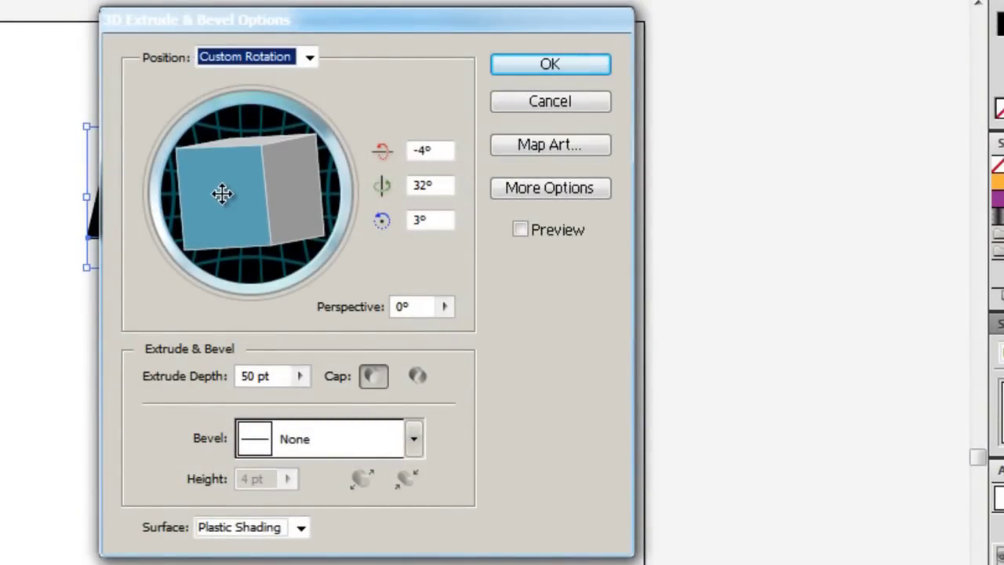
click(413, 444)
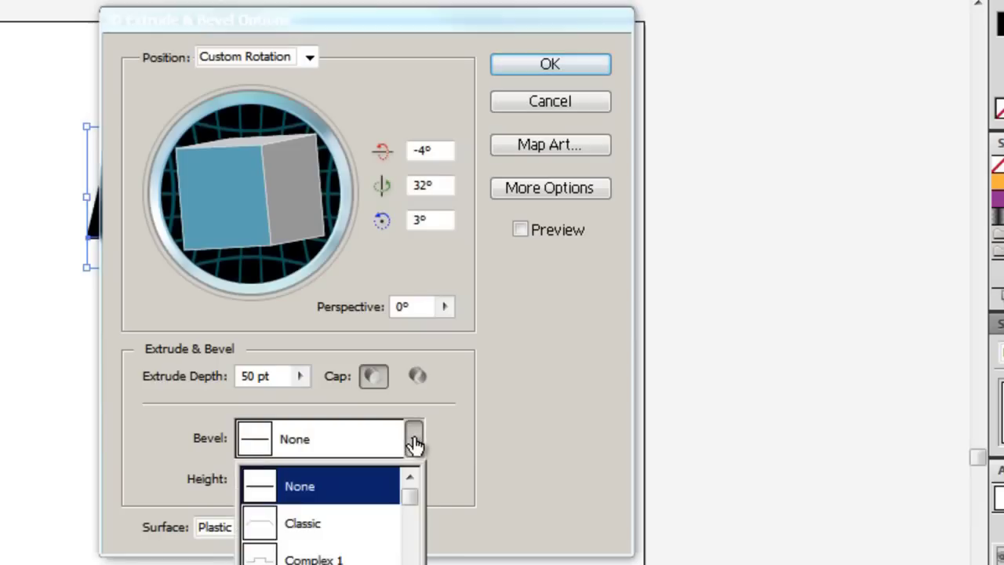
click(352, 523)
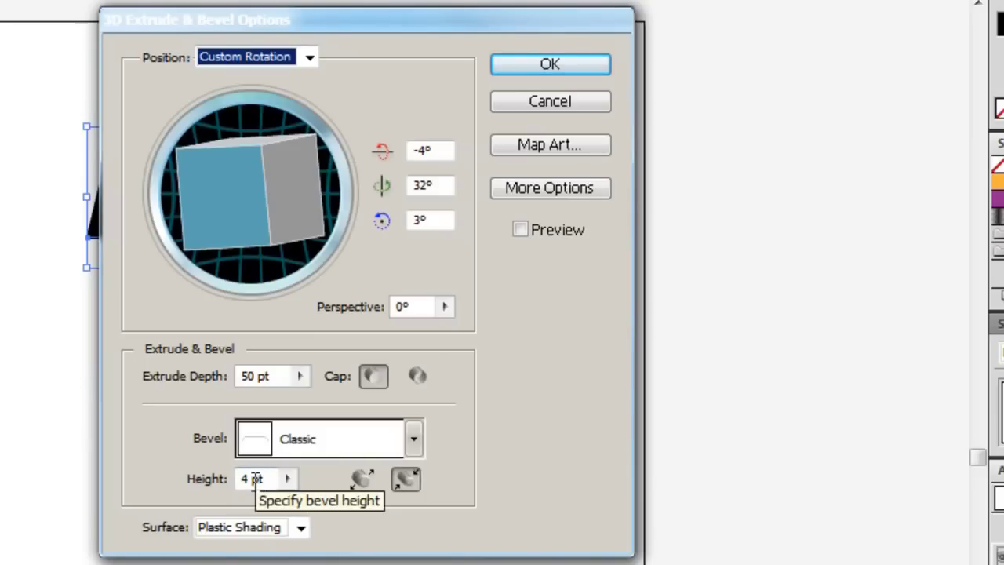
click(560, 71)
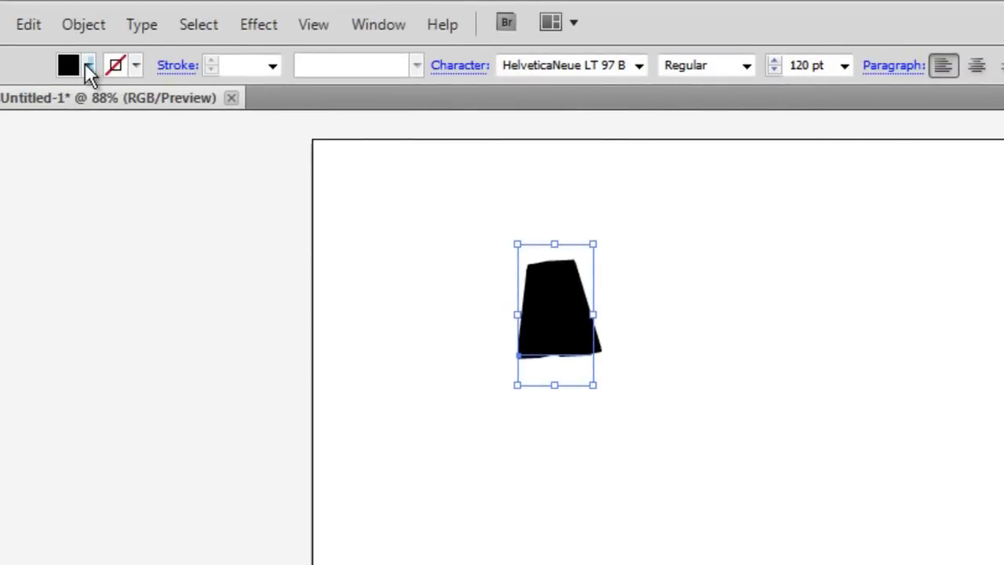
Fill the 3D letter A with white.
click(88, 66)
click(29, 89)
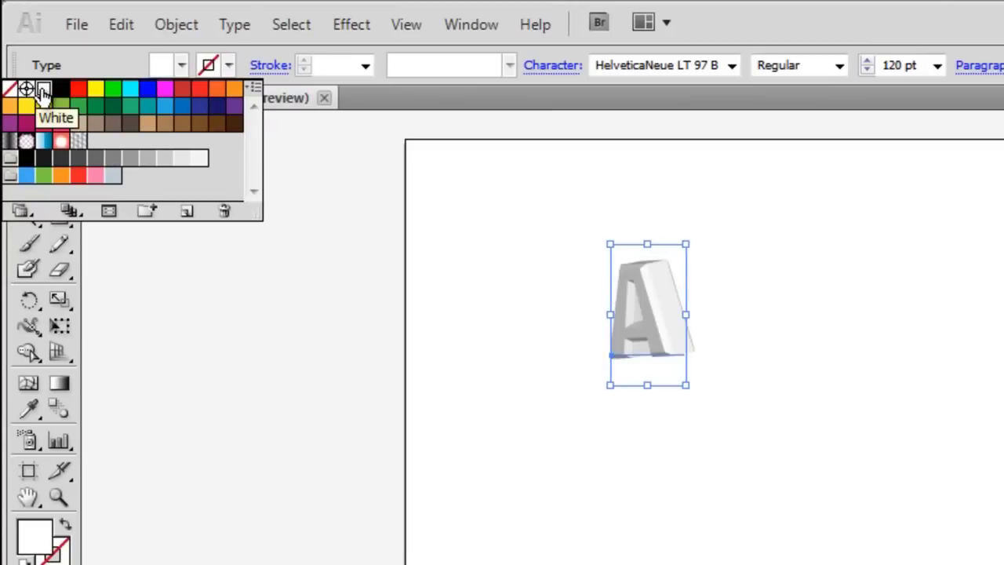
click(42, 87)
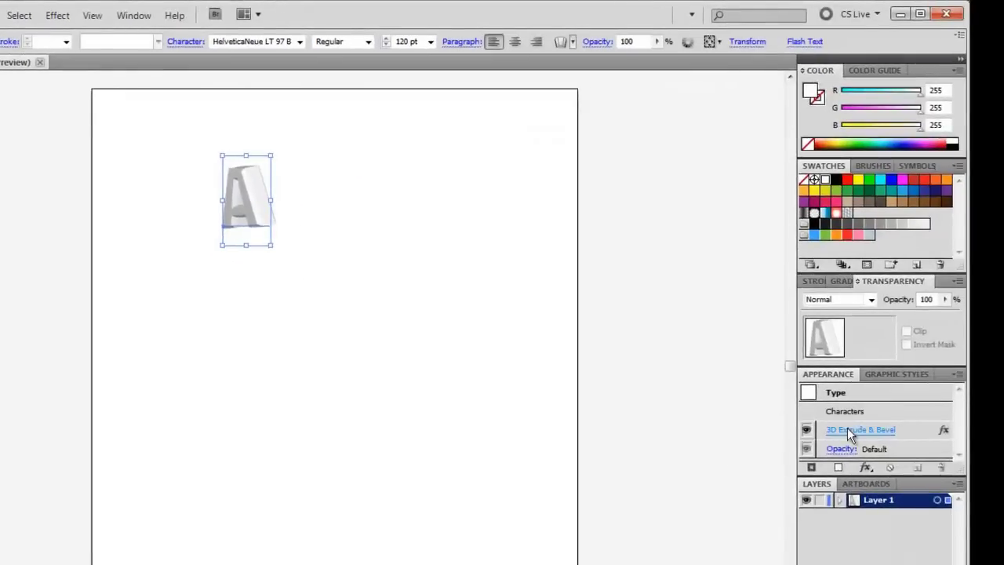
Re-tilt the A's 3D extrusion to a rotation of 10°, 14°, 9°.
click(847, 429)
drag(339, 196, 342, 185)
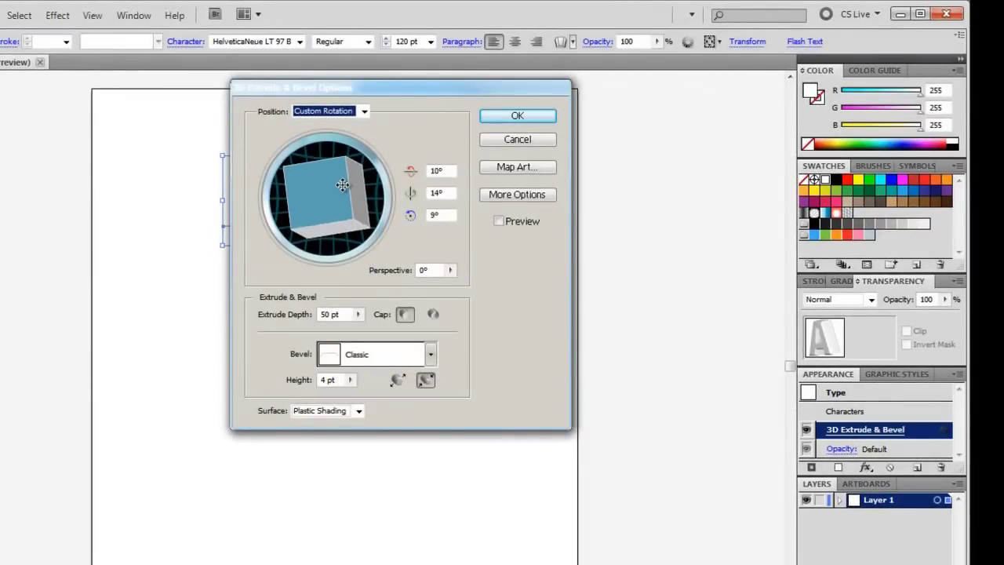
click(515, 118)
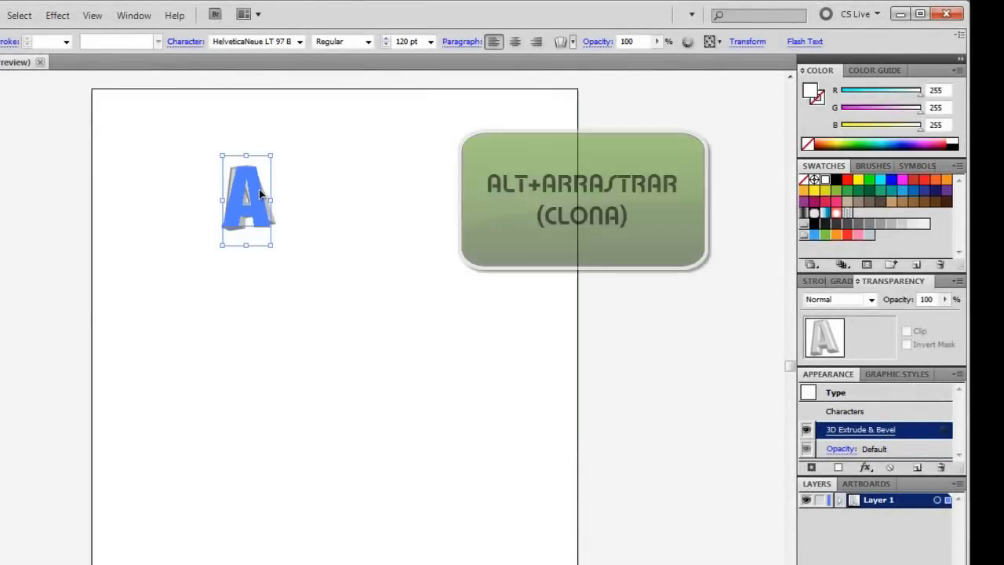
Alt-drag a copy of the 3D A to the lower right, then select the original A.
drag(259, 189, 308, 209)
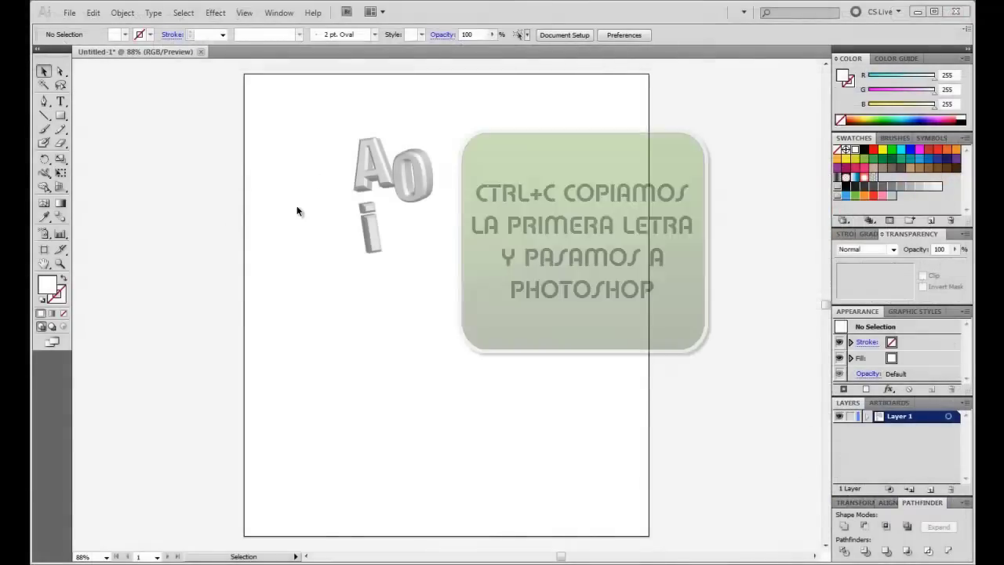
click(371, 181)
Paste the 3D A into Photoshop, scale it up, and move it toward the canvas top.
click(371, 181)
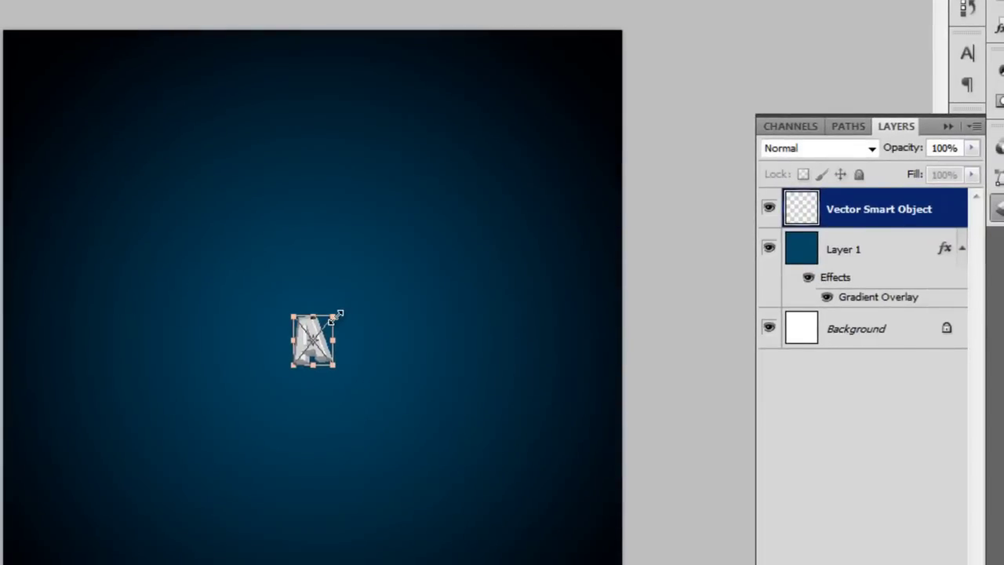
drag(339, 313, 403, 258)
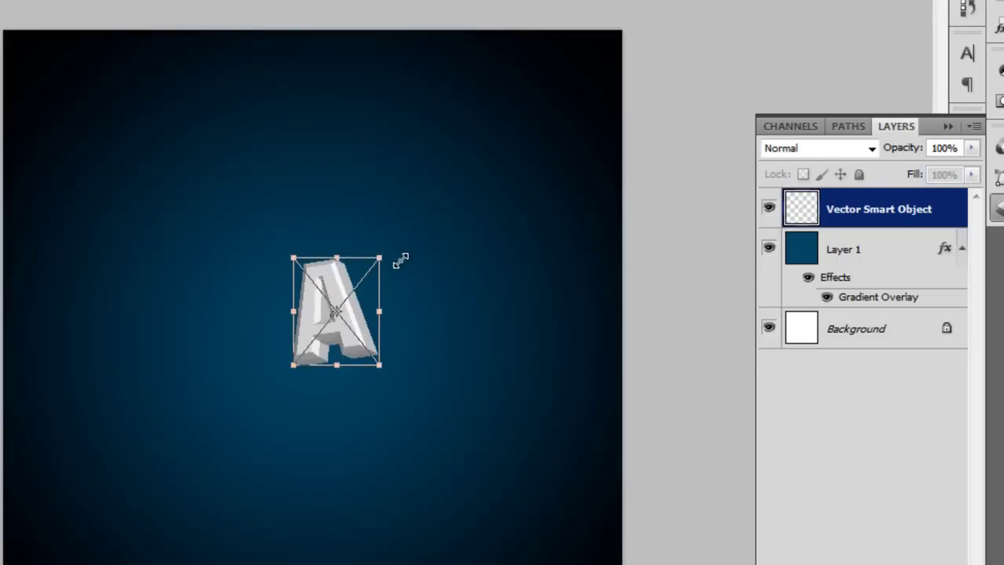
key(Return)
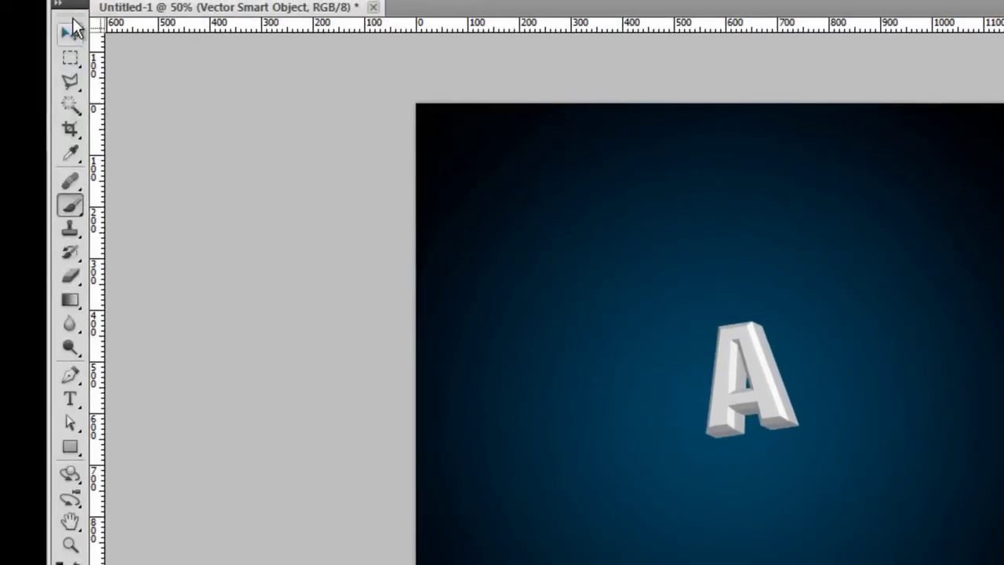
click(71, 34)
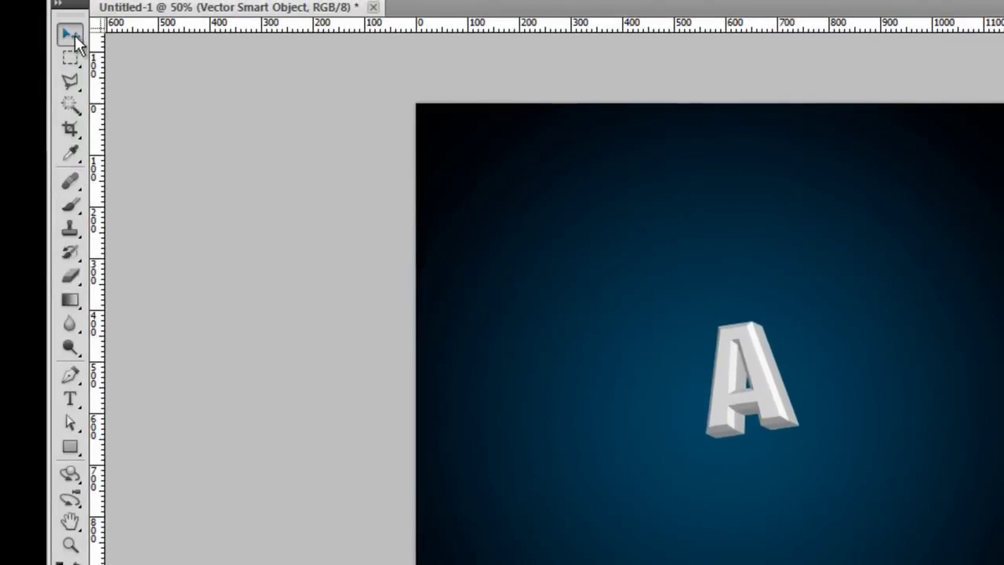
drag(769, 380, 659, 249)
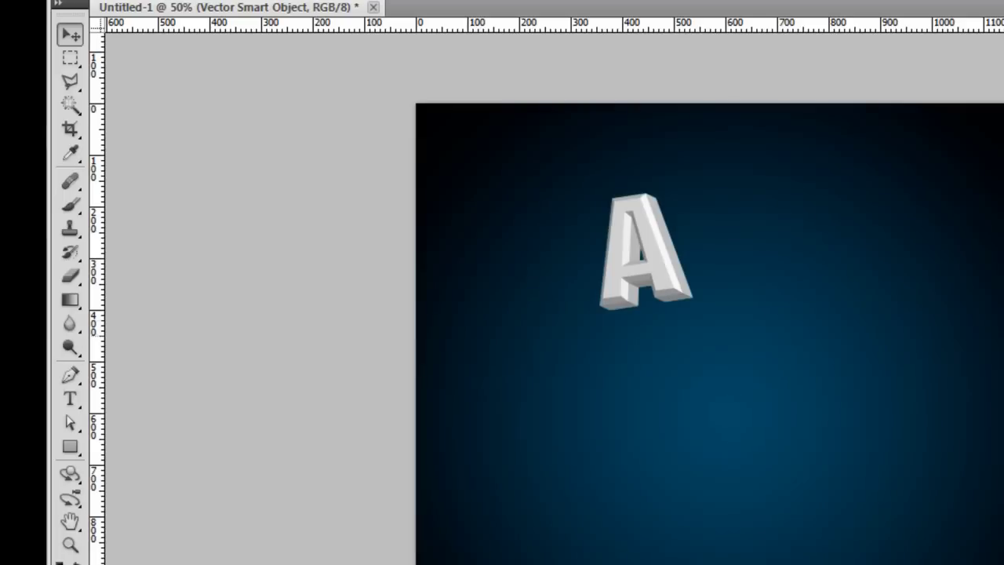
Select the letter A with the Magic Wand at tolerance 1 and open Refine Edge.
click(70, 106)
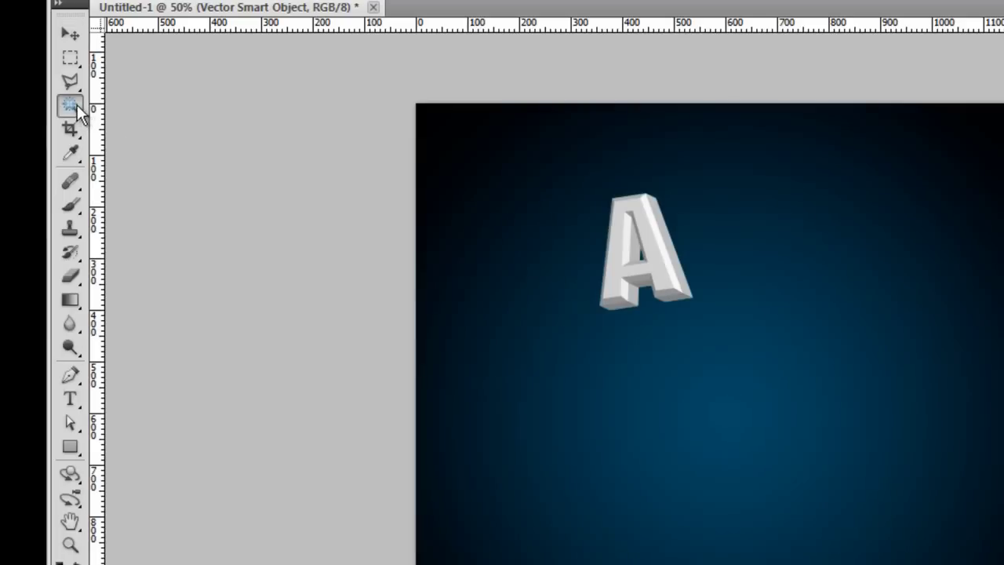
click(617, 265)
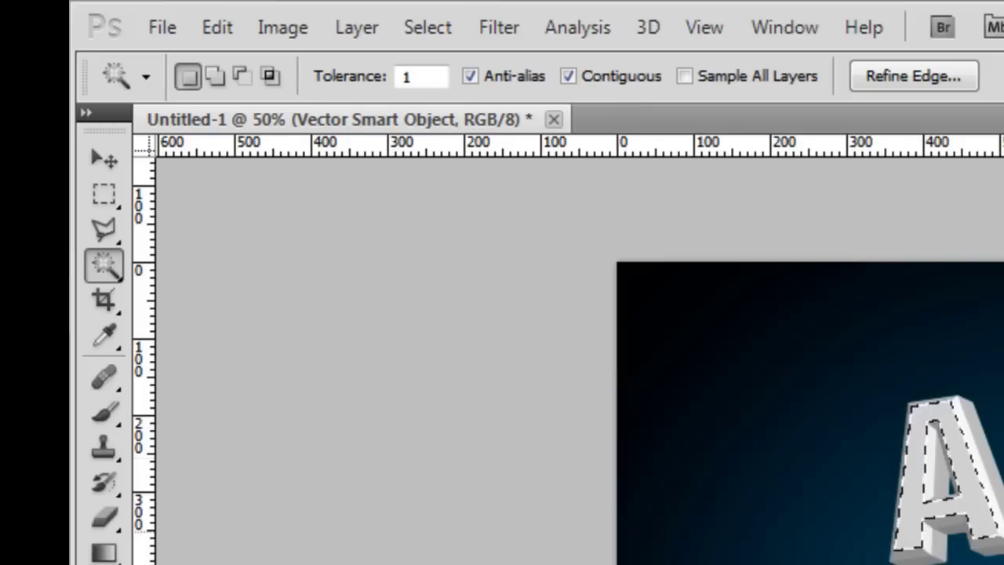
click(902, 78)
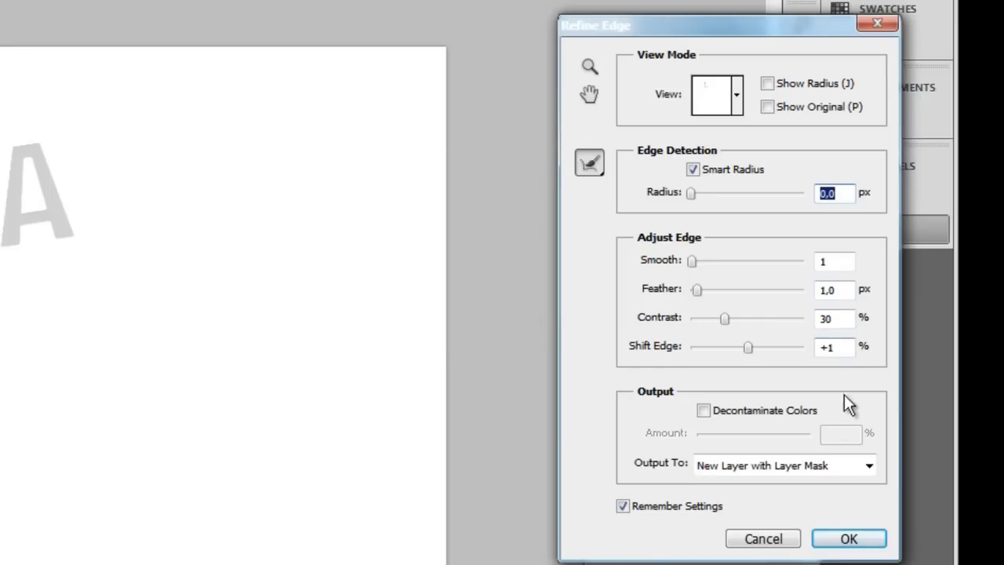
Output the refined A to a masked layer, show the original again, and select the A's face.
click(838, 541)
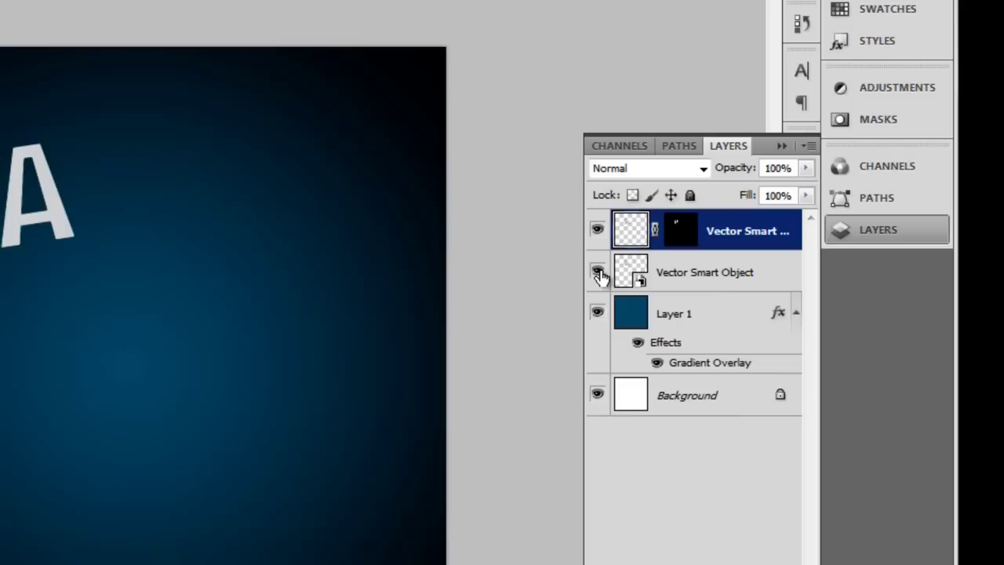
click(598, 272)
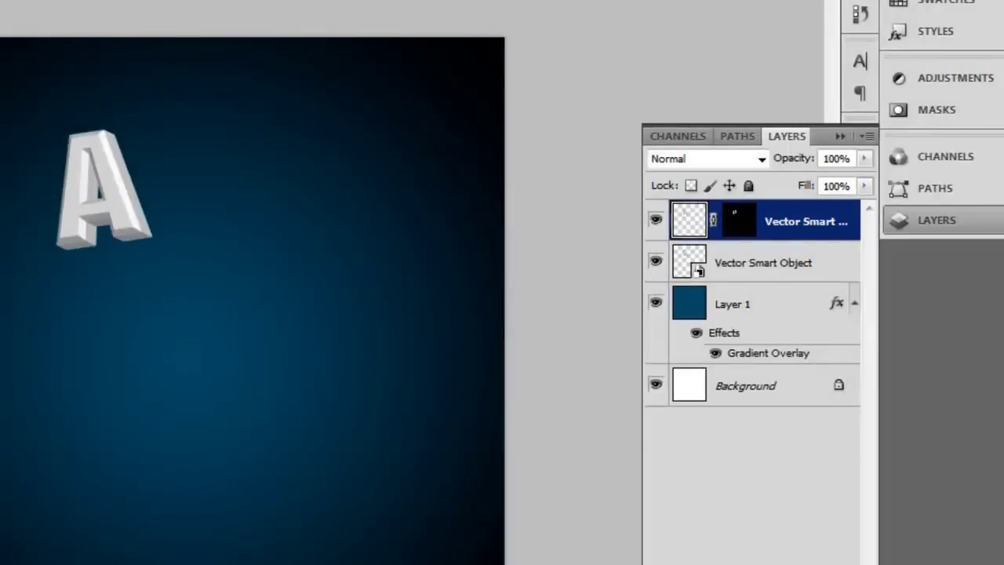
click(77, 183)
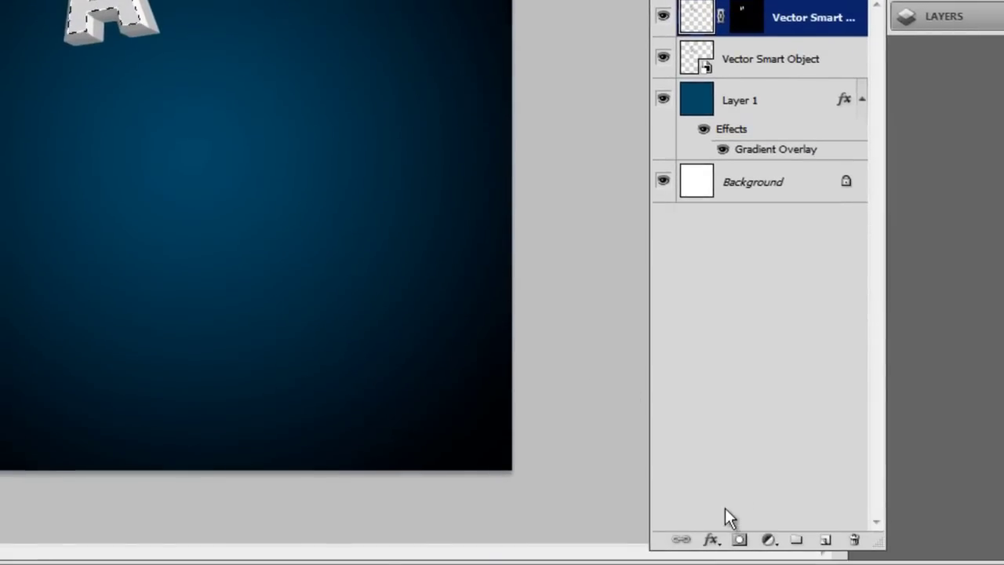
click(710, 540)
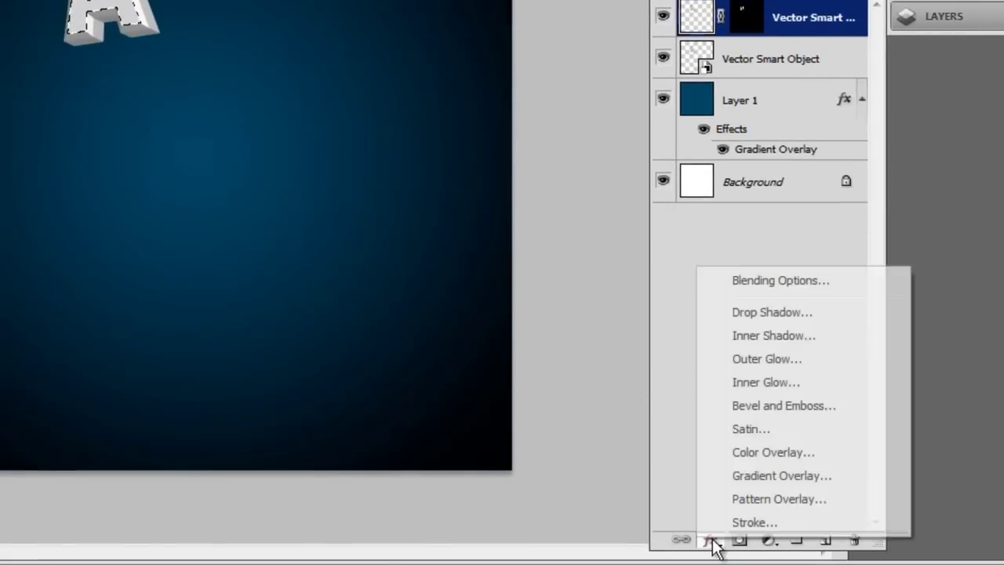
Add a Gradient Overlay fading from dark blue to a bright blue end stop.
click(772, 476)
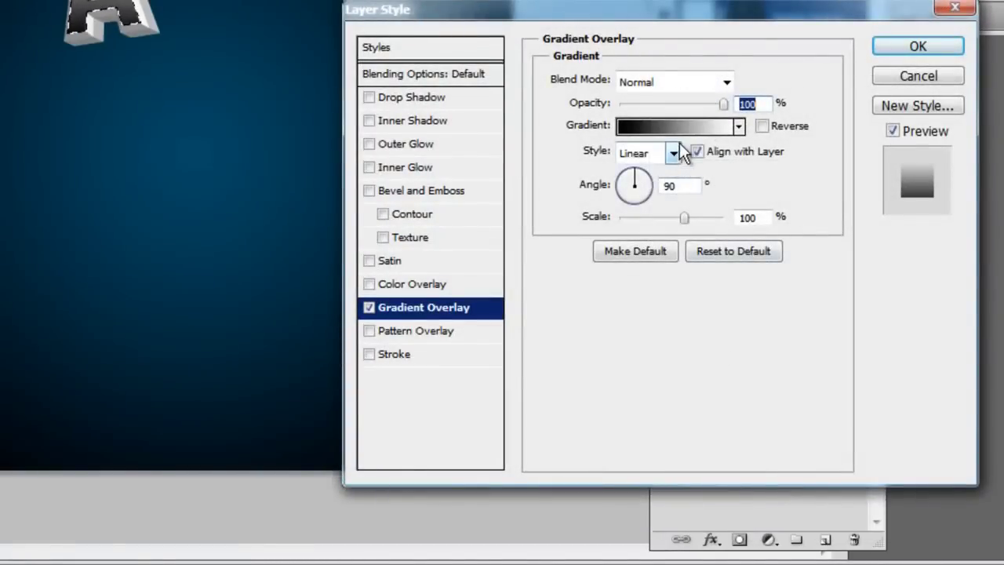
click(738, 128)
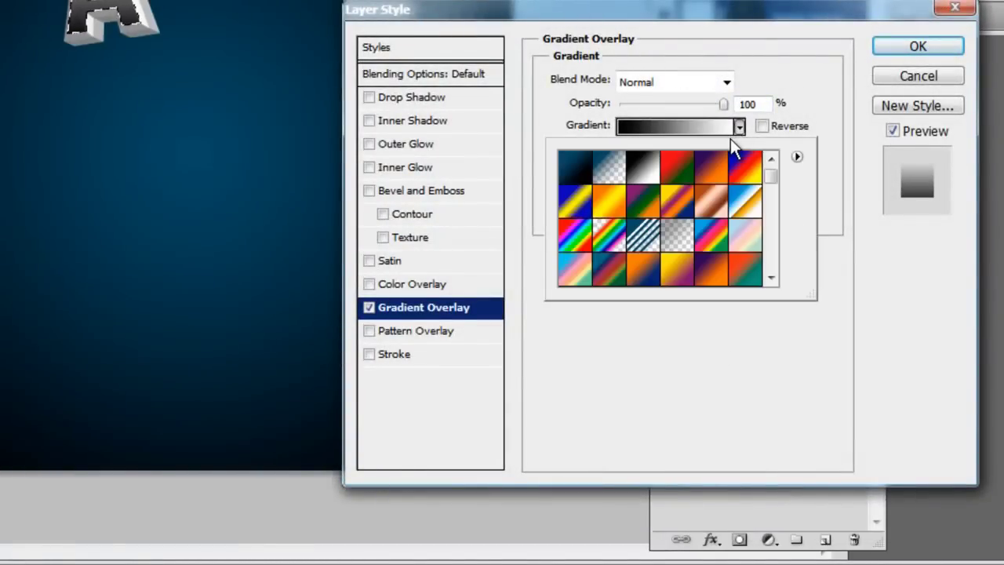
click(617, 167)
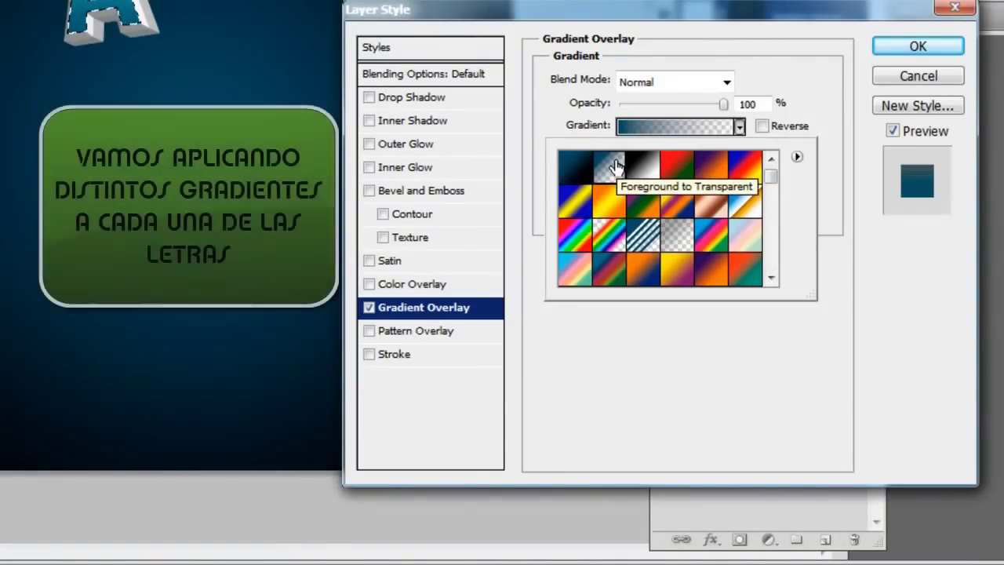
click(680, 128)
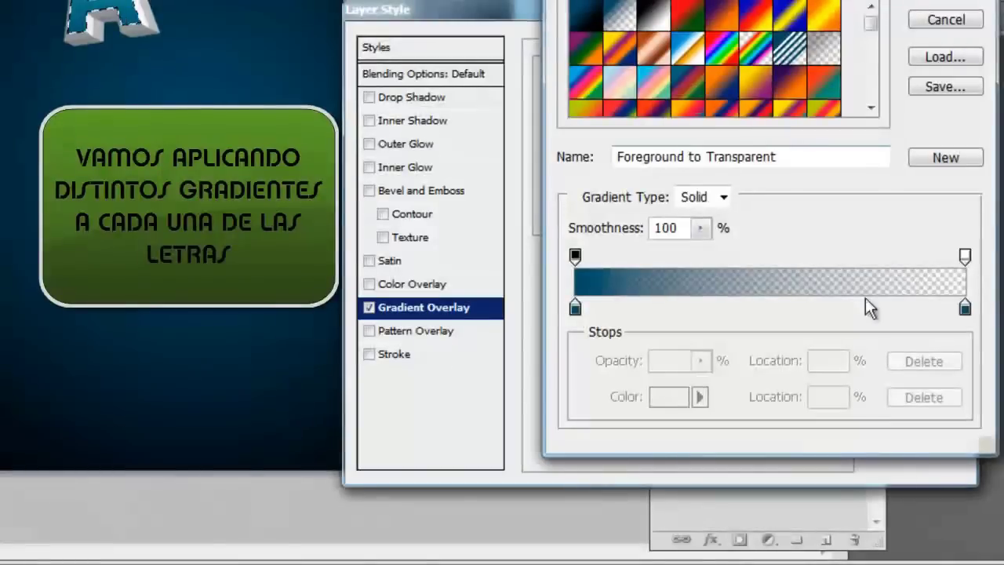
double_click(967, 311)
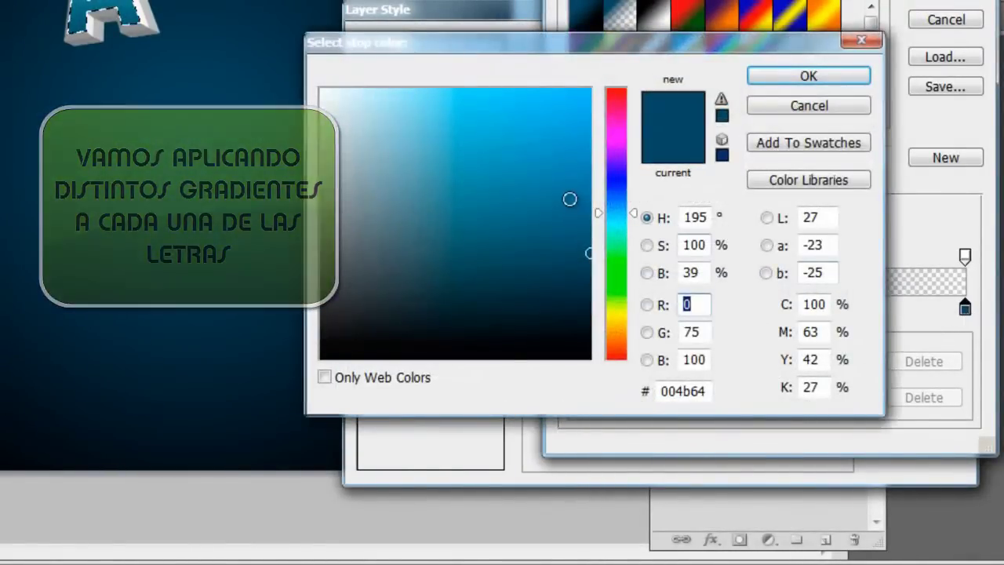
mouse_move(569, 200)
mouse_down()
mouse_move(615, 156)
mouse_move(519, 85)
mouse_move(529, 81)
mouse_up()
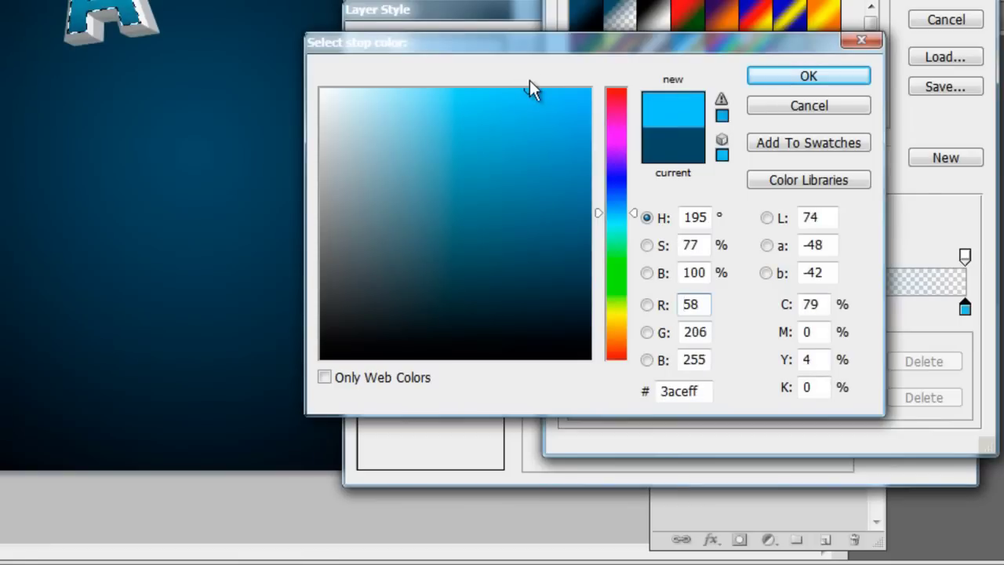
click(774, 77)
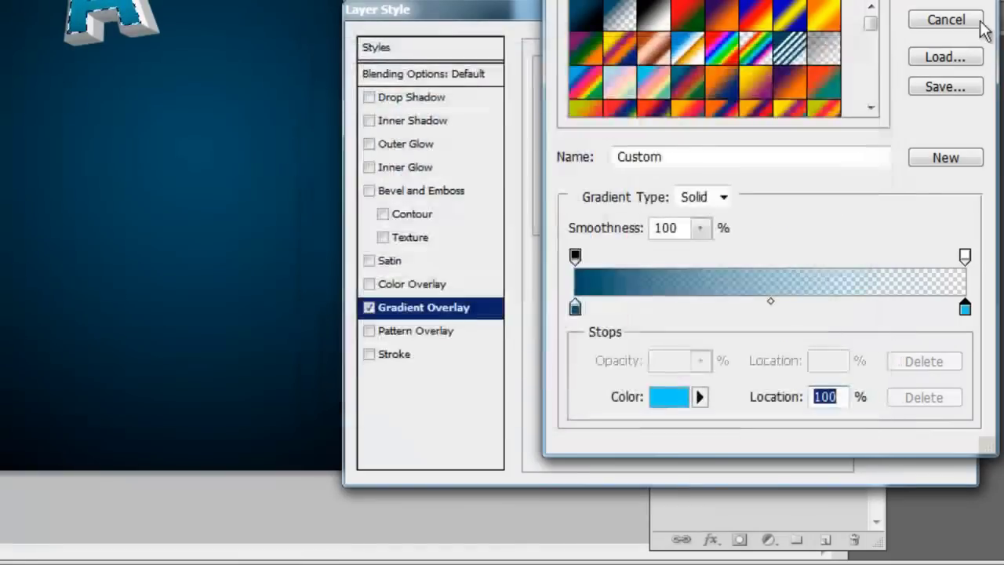
click(973, 4)
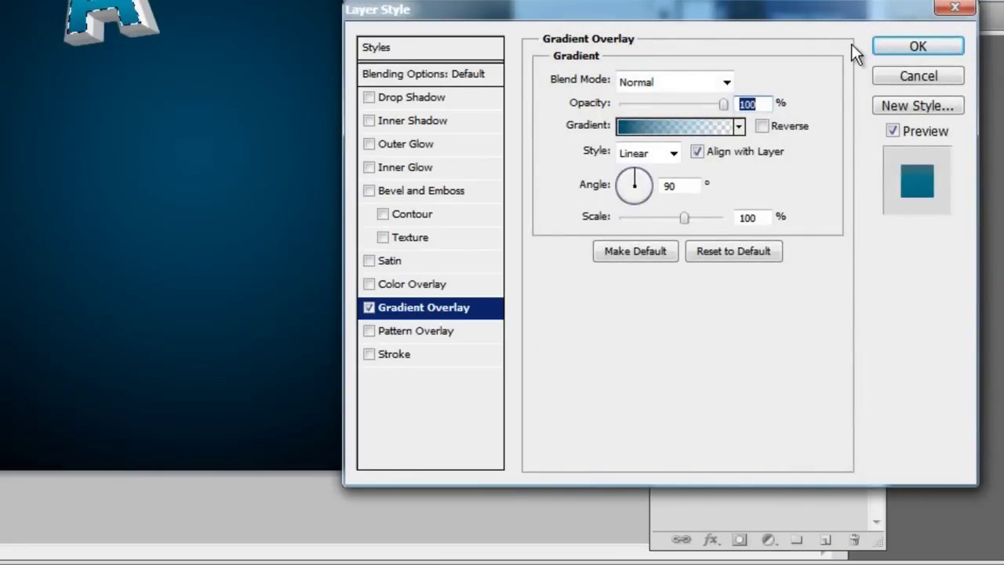
Set the gradient overlay's blend mode to Multiply and apply it.
click(726, 82)
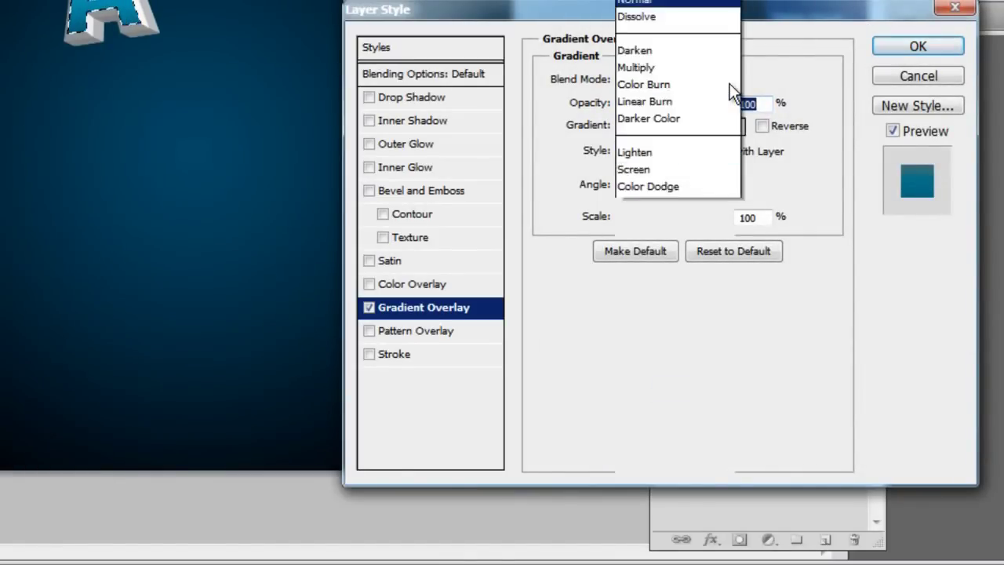
scroll(730, 78, down, 5)
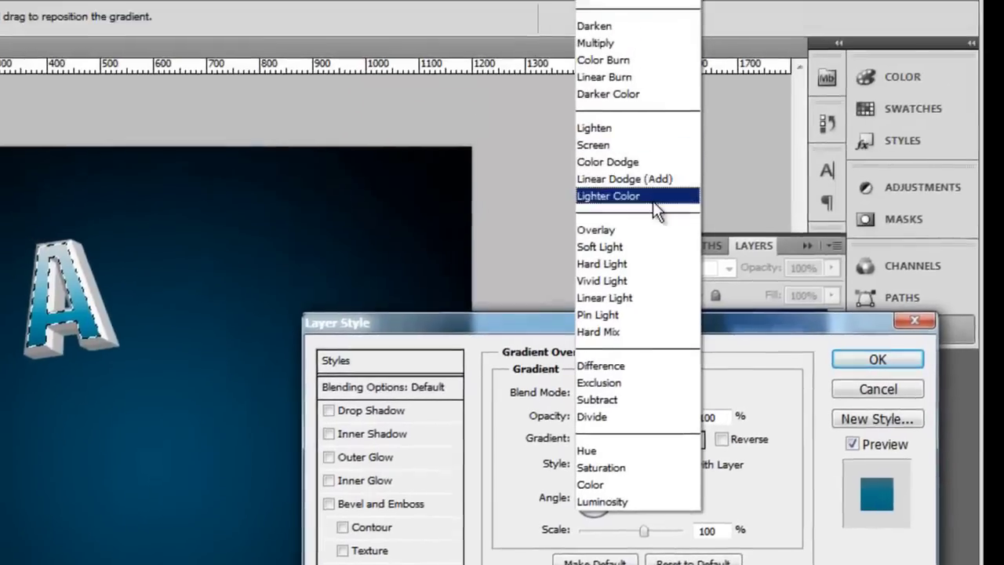
click(651, 226)
click(651, 395)
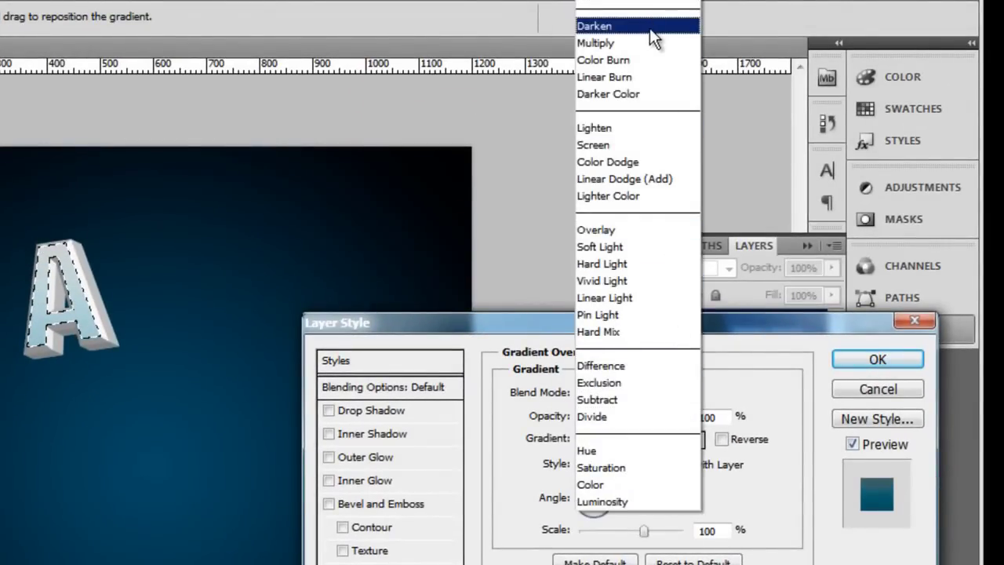
click(650, 45)
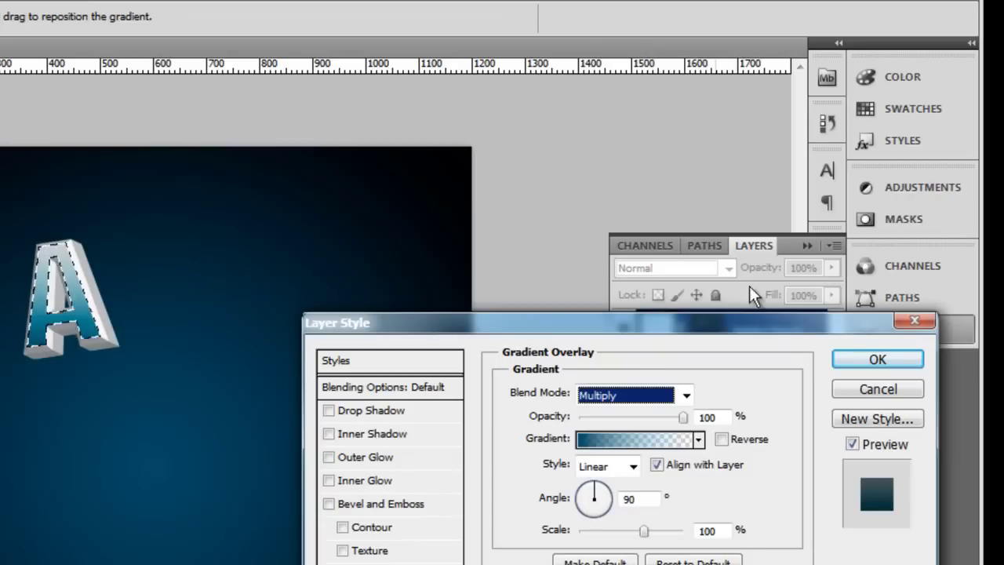
click(878, 363)
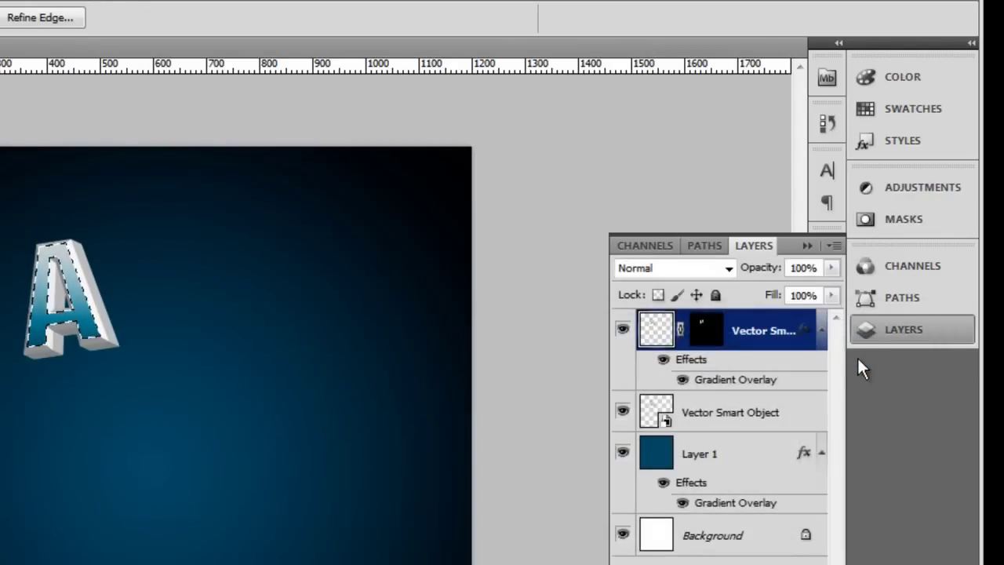
Deselect the letter, choose the scattered floral brush 332, and target the letter's layer.
key(ctrl+d)
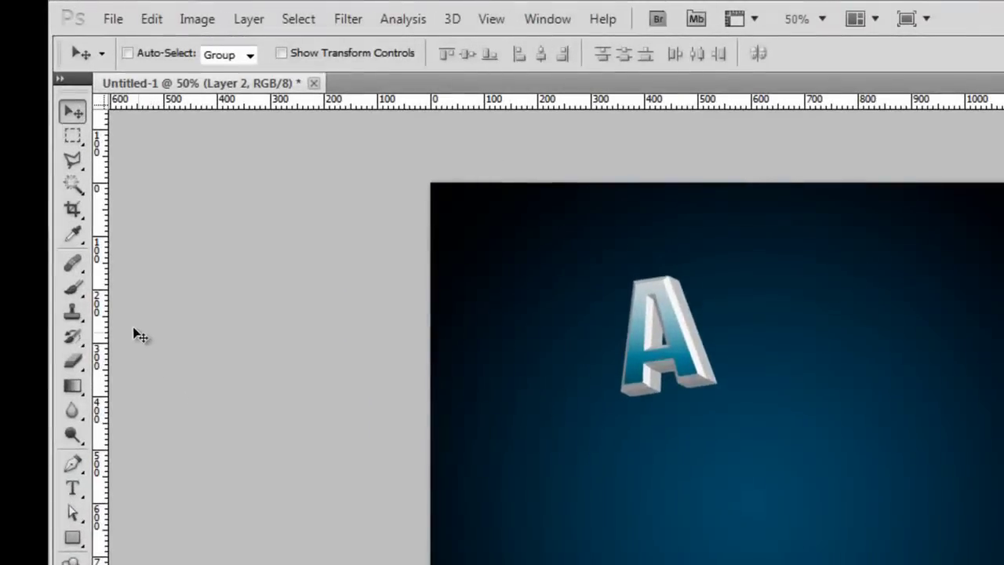
click(80, 287)
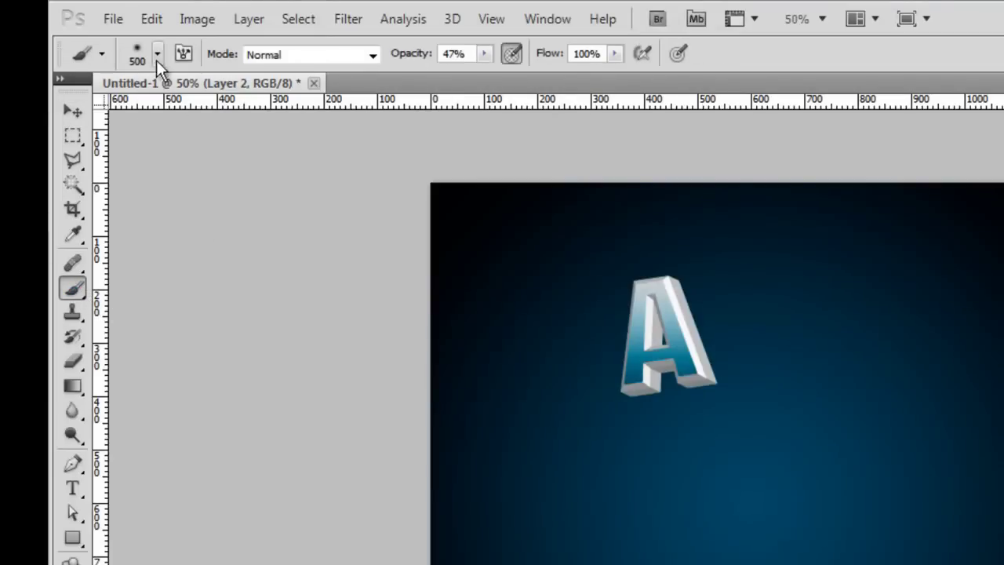
right_click(596, 390)
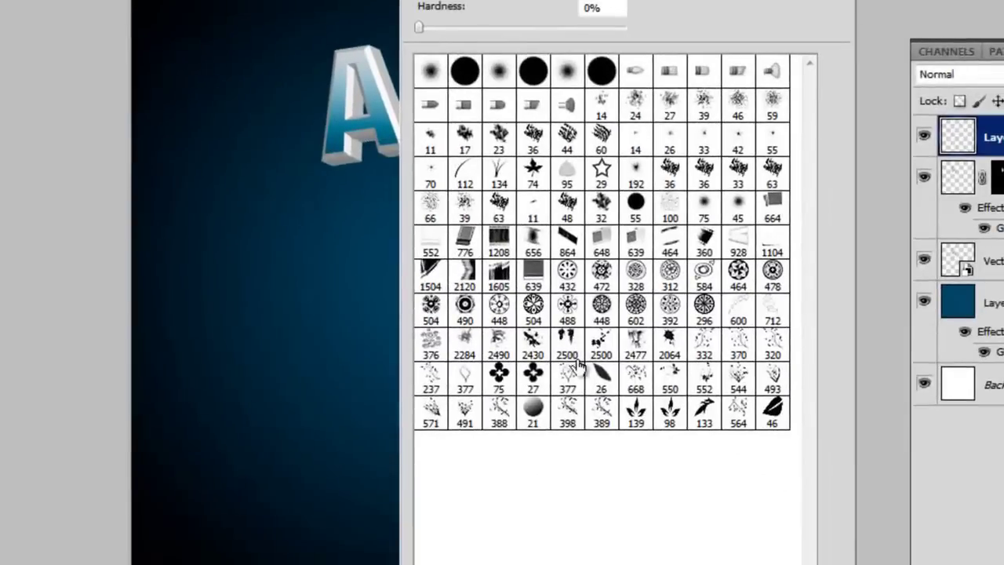
click(706, 345)
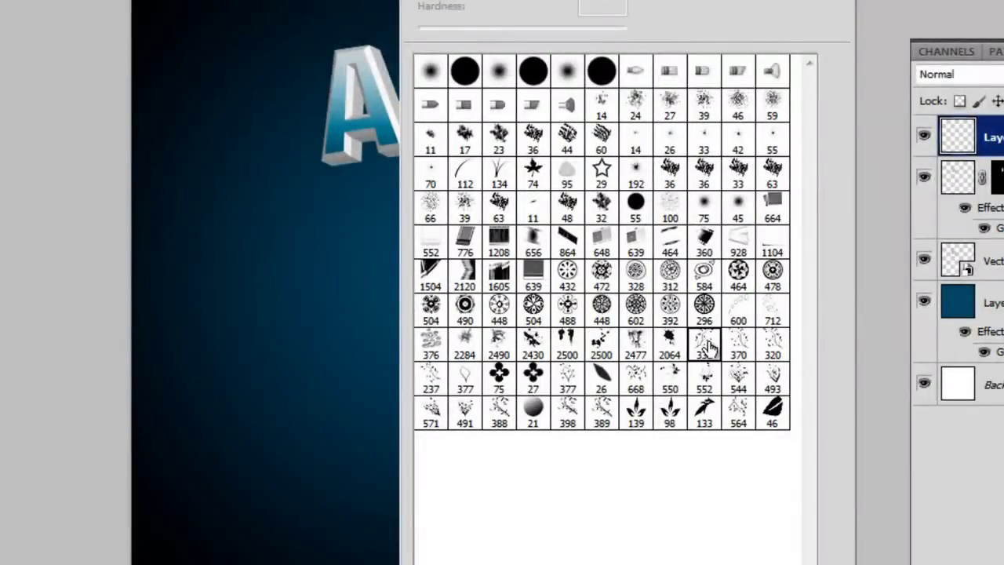
double_click(706, 348)
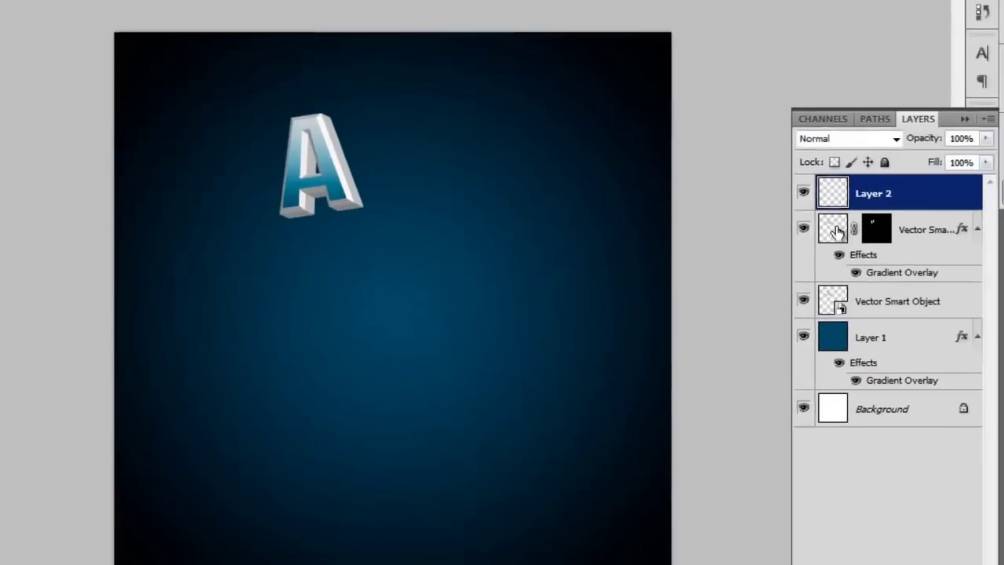
click(833, 233)
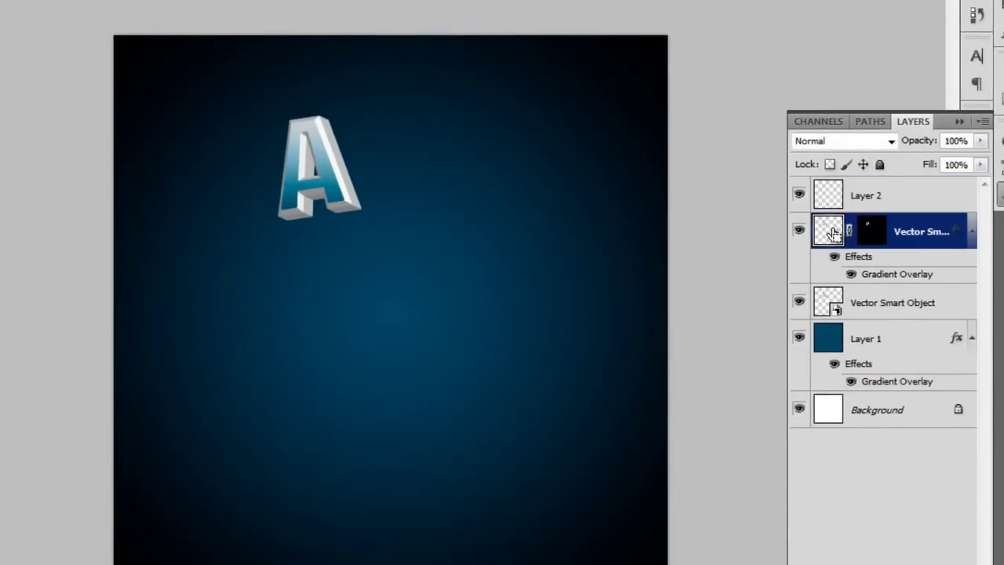
Load the letter A as a selection, set white as foreground, and zoom into its face.
ctrl+click(833, 233)
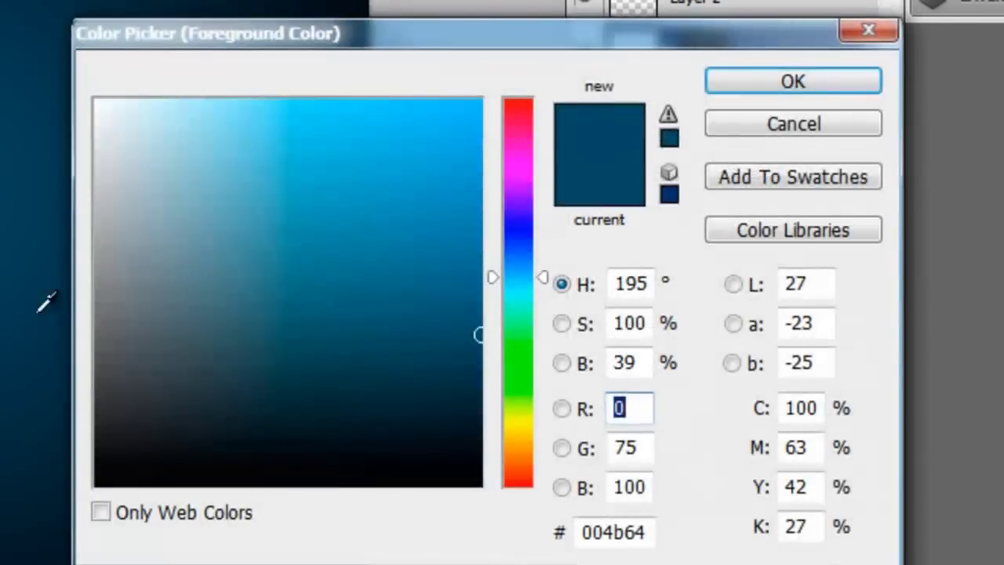
drag(155, 301, 97, 102)
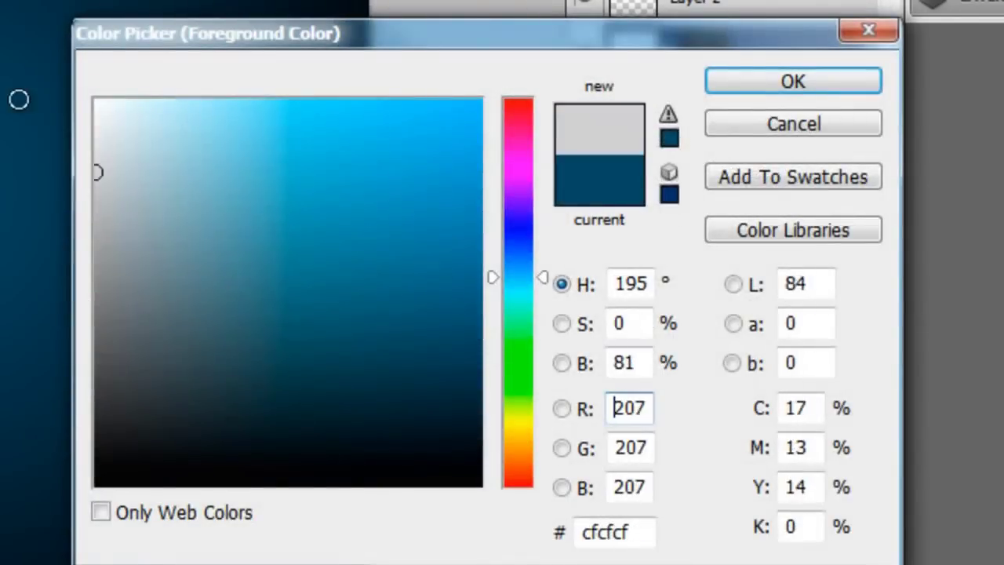
click(761, 83)
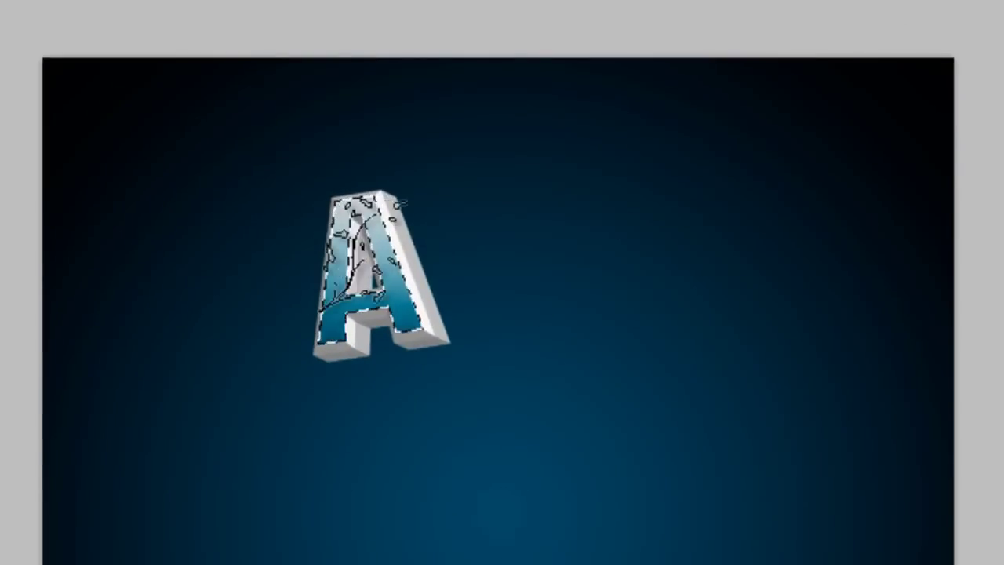
key(z)
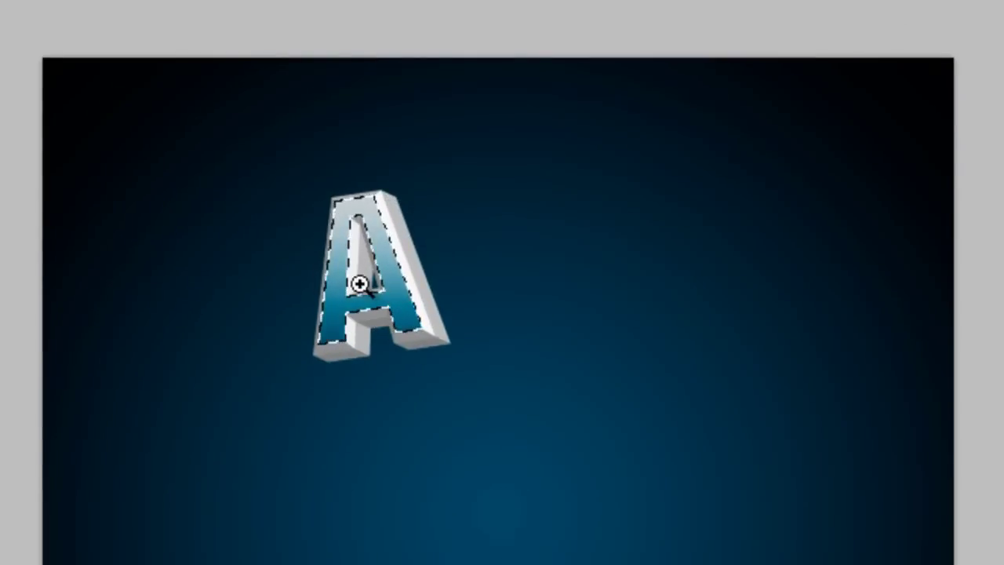
click(359, 282)
click(305, 246)
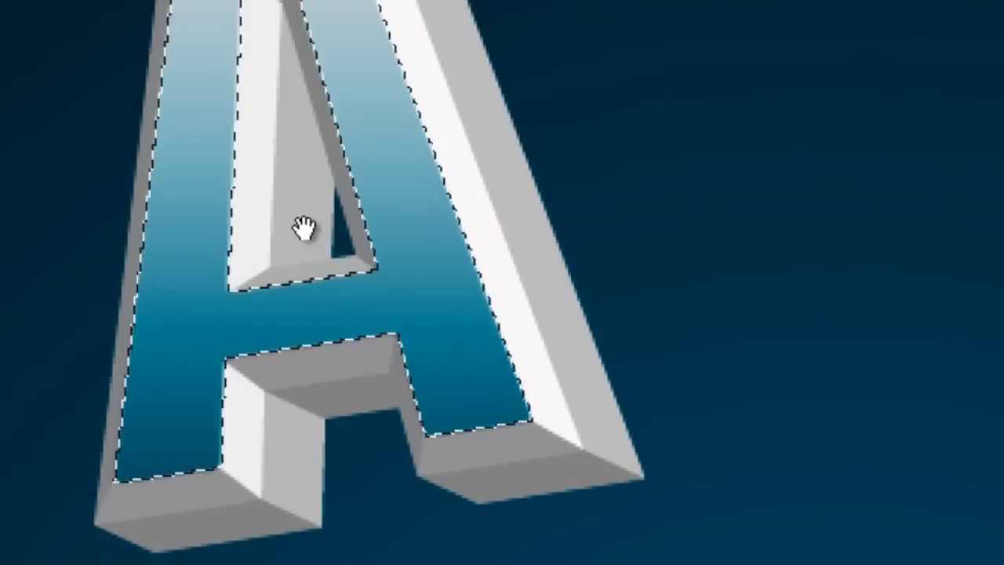
drag(303, 224, 328, 445)
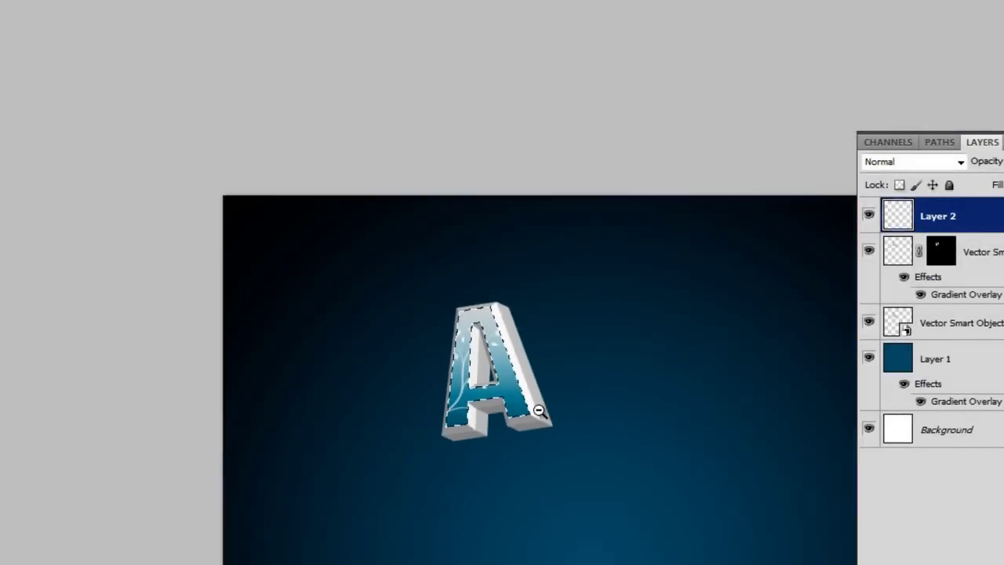
Stamp a white 27 px four-petal flower on the A's right leg, then zoom out.
right_click(562, 410)
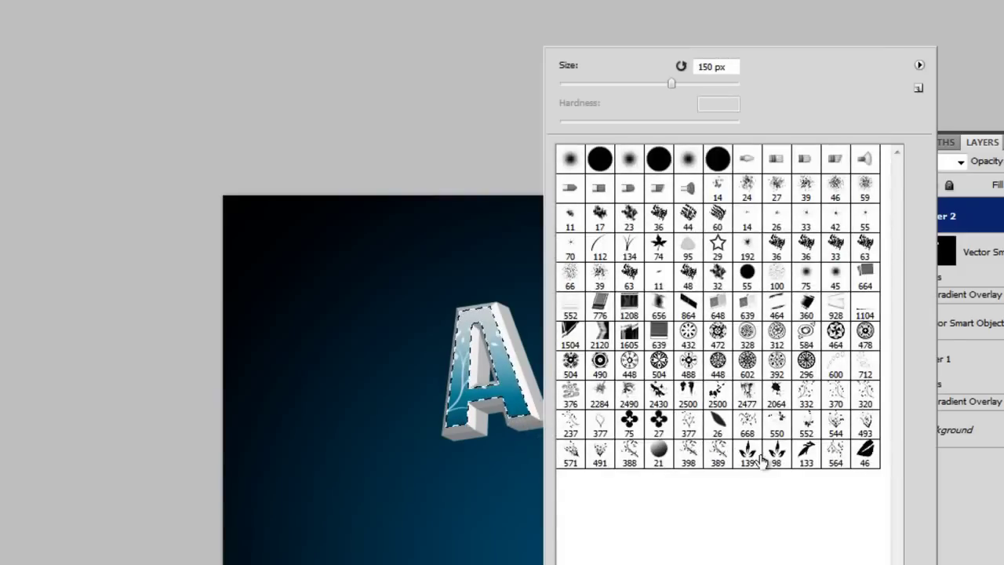
click(659, 425)
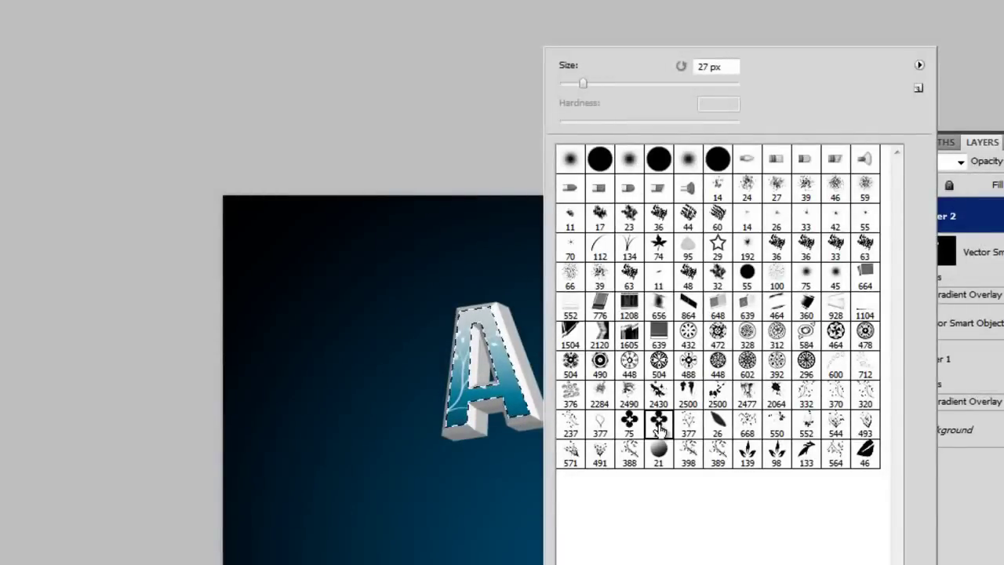
key(Return)
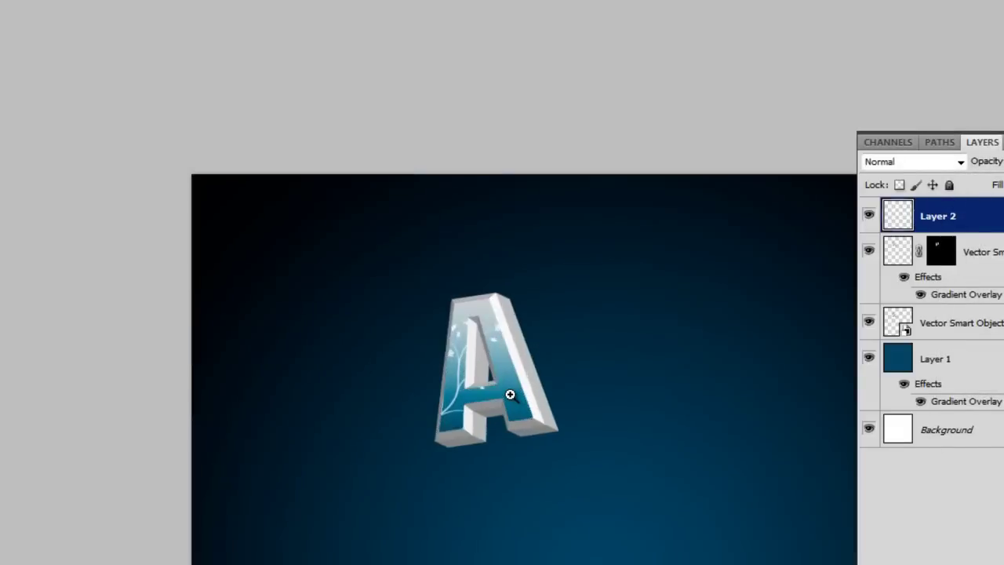
scroll(510, 396, up, 5)
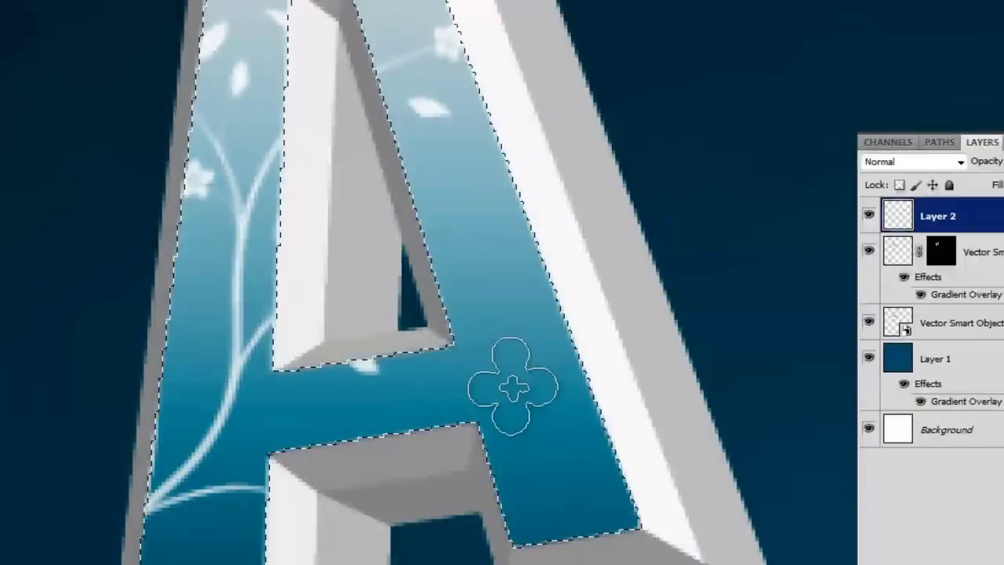
click(511, 390)
scroll(533, 410, down, 6)
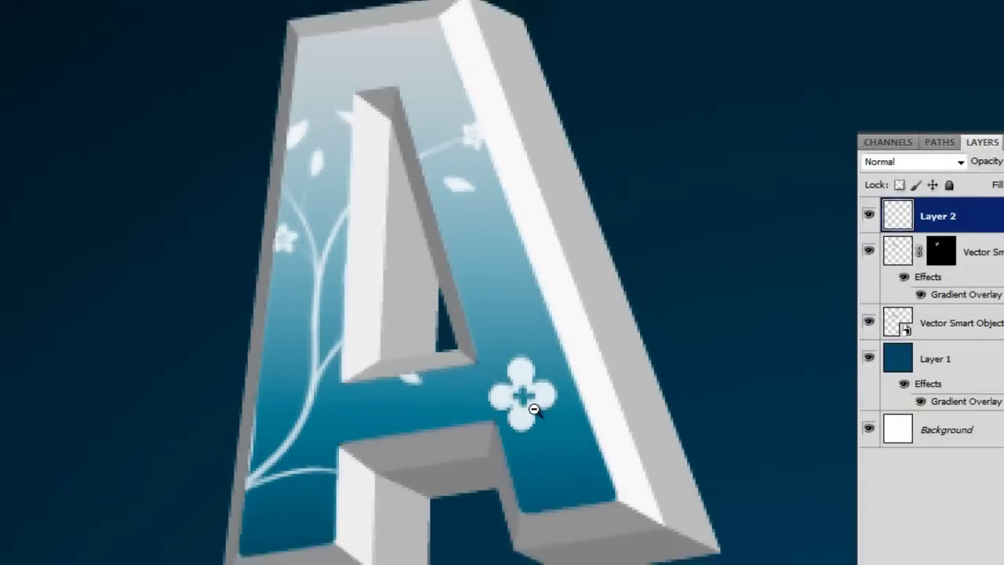
scroll(579, 400, up, 2)
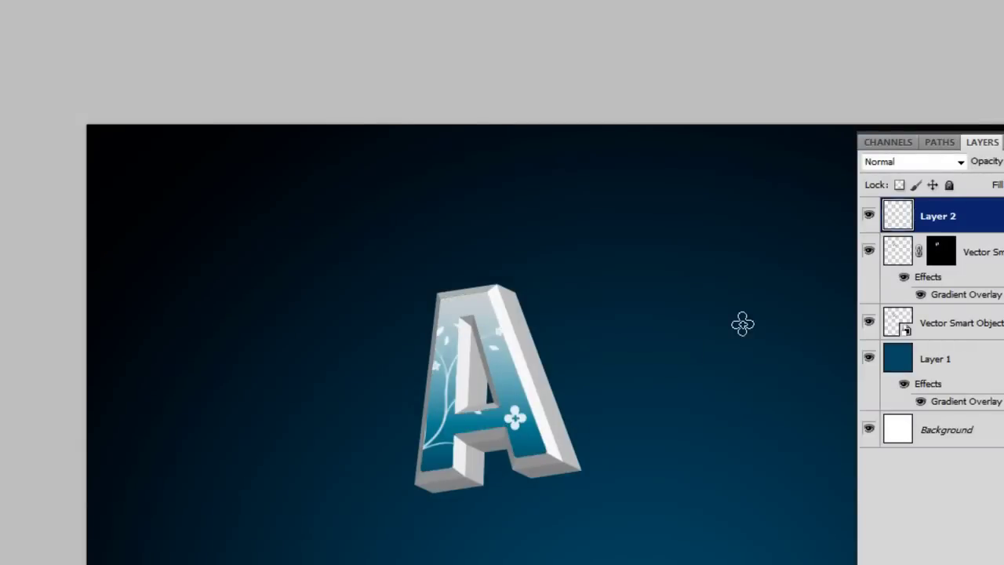
alt+click(665, 381)
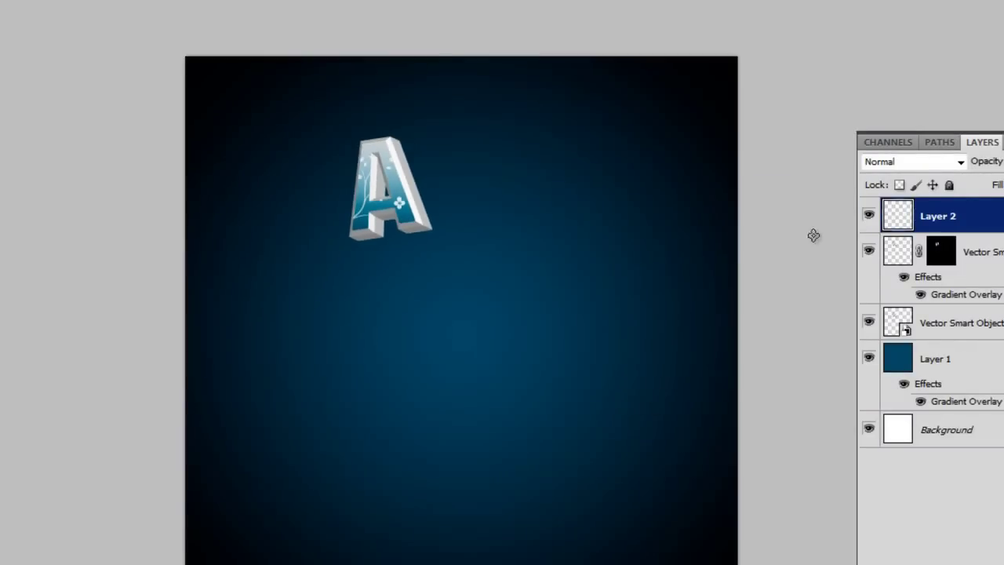
Blend Layer 2 in Overlay mode at 58% opacity and pick the Brush tool.
click(962, 168)
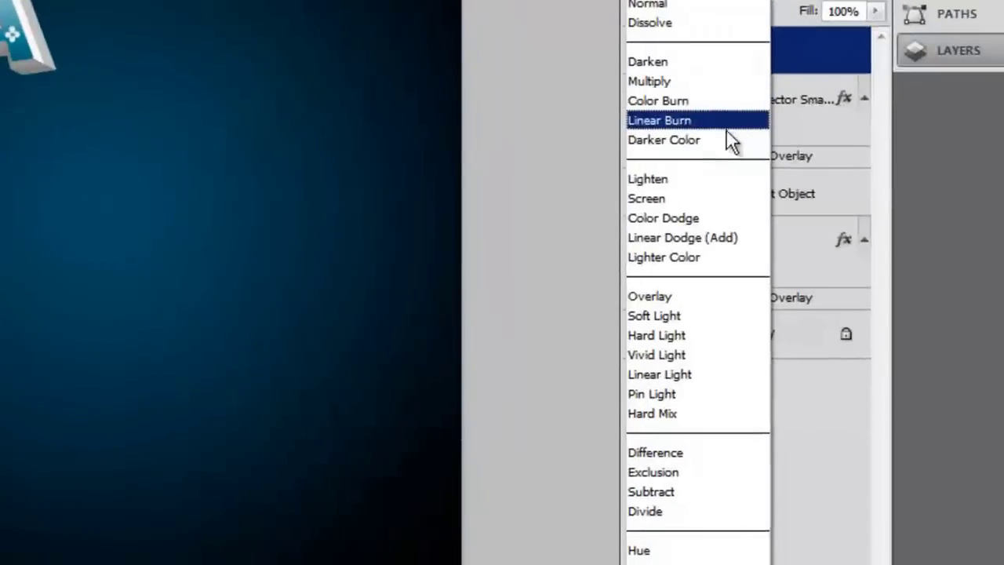
click(704, 294)
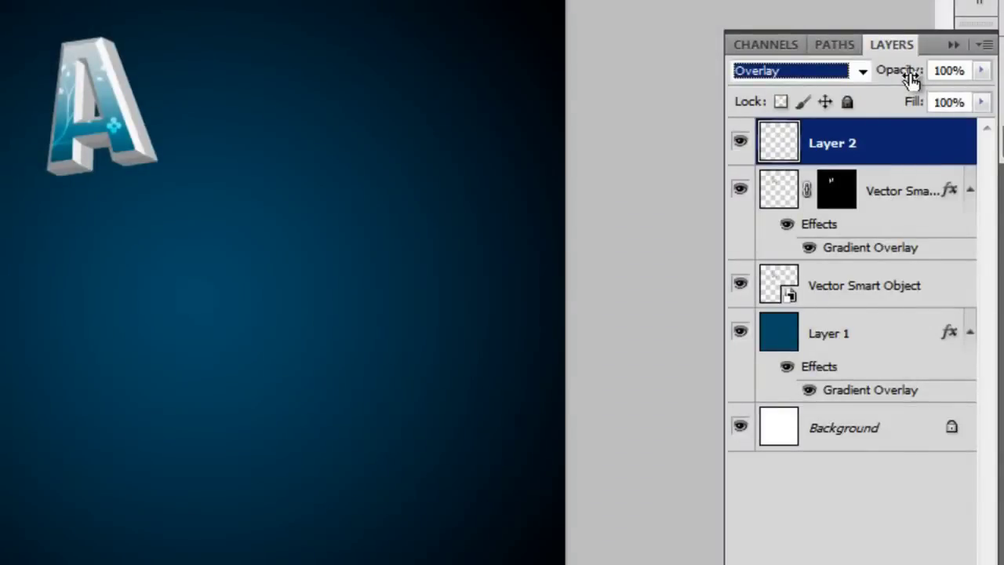
drag(911, 77, 878, 84)
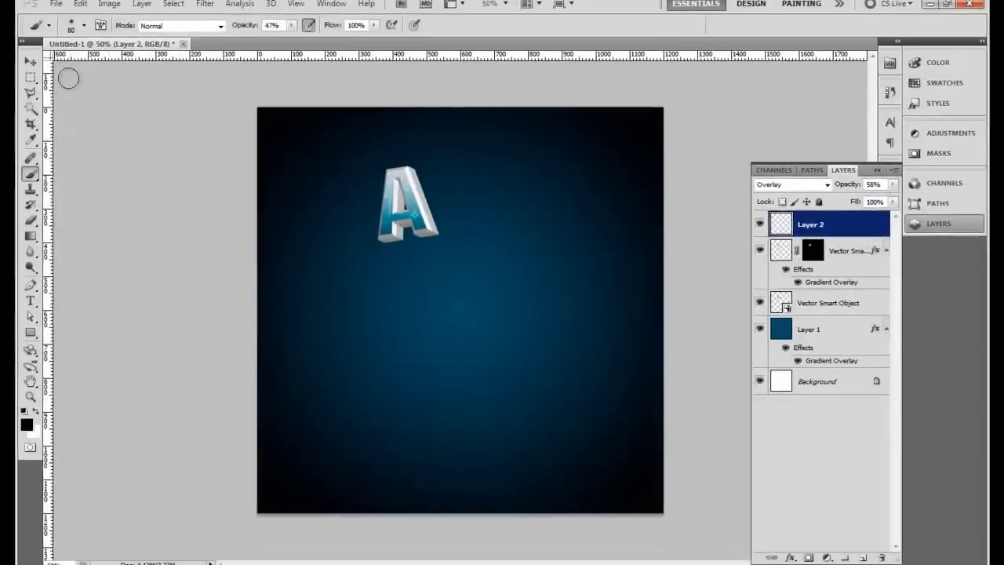
key(v)
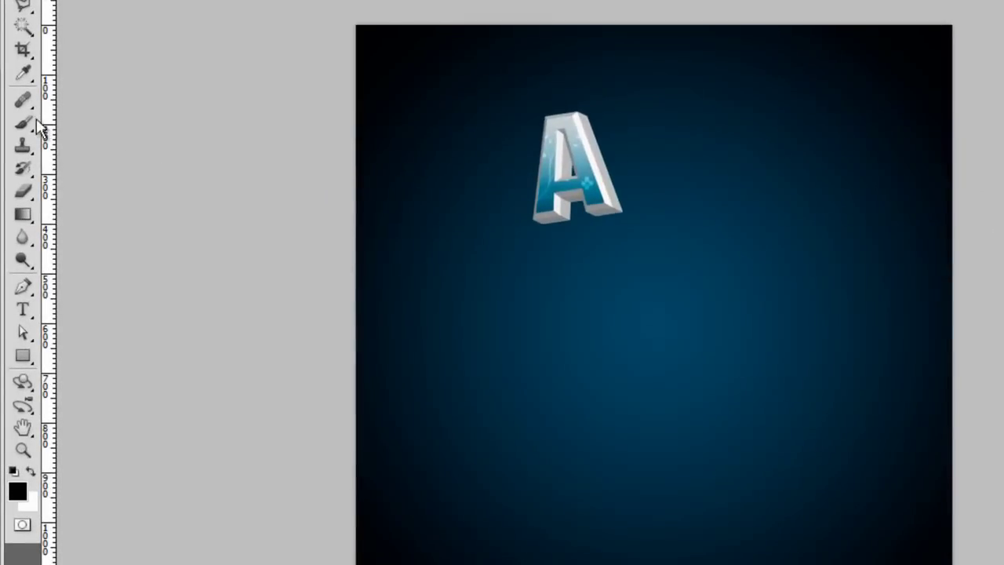
click(29, 122)
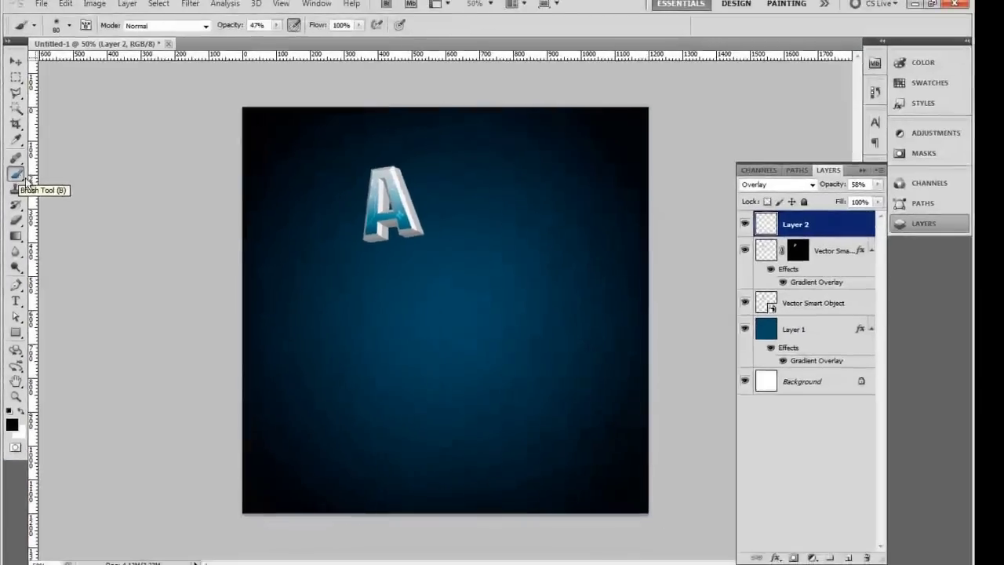
Add Layer 3 above Layer 2, paint the A's lower face with a larger brush, then deselect.
click(17, 107)
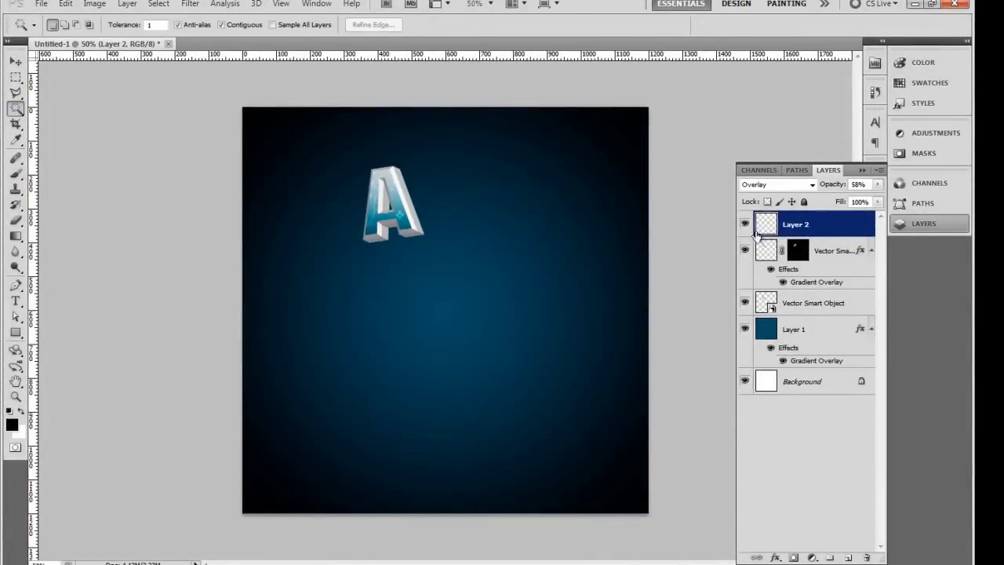
click(770, 252)
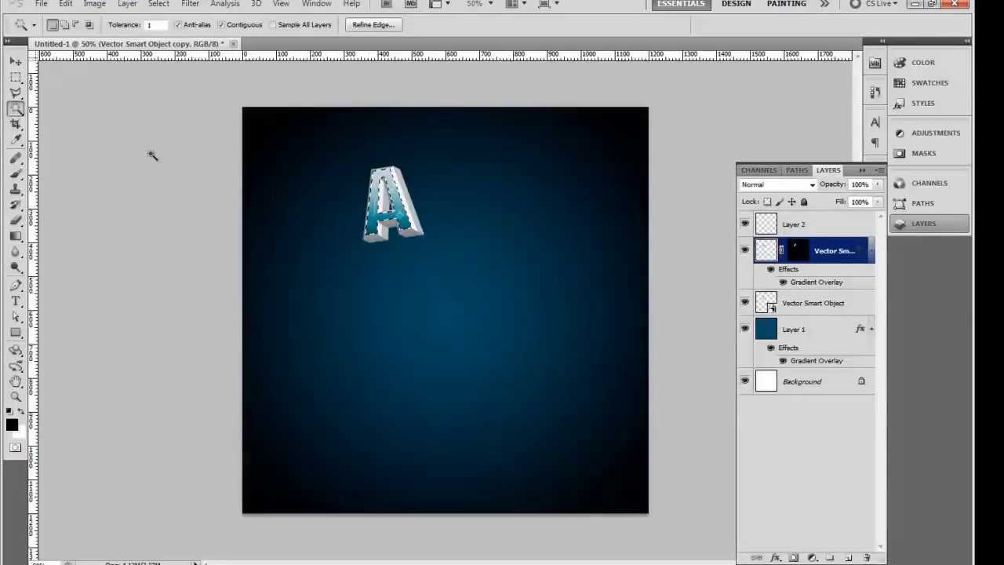
click(16, 176)
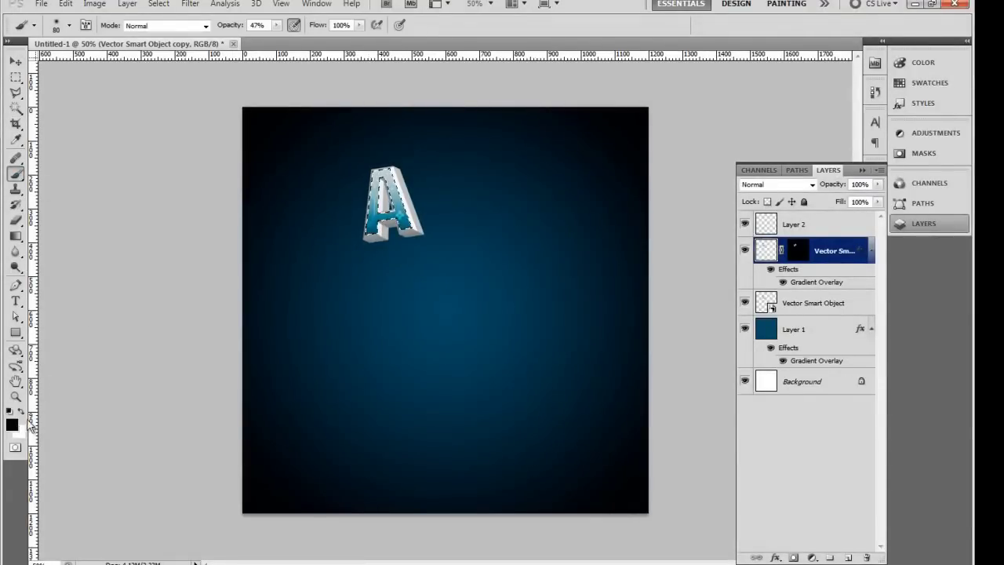
click(846, 557)
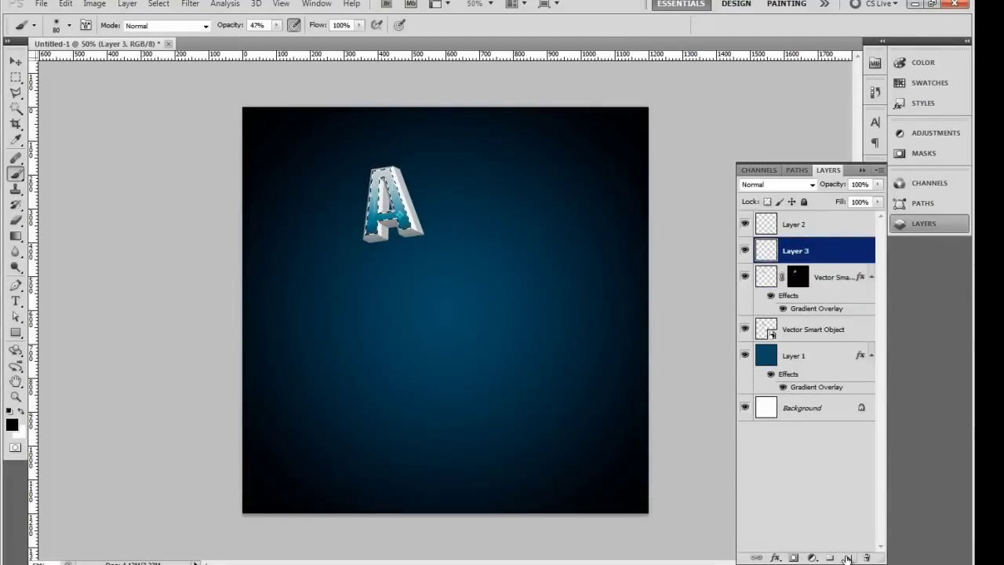
drag(824, 240, 826, 220)
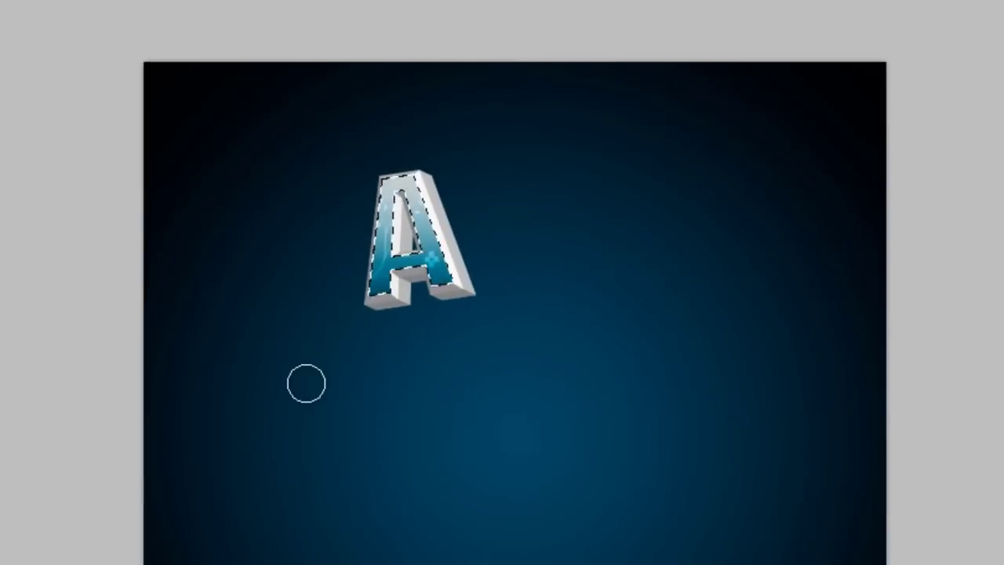
key(bracketright)
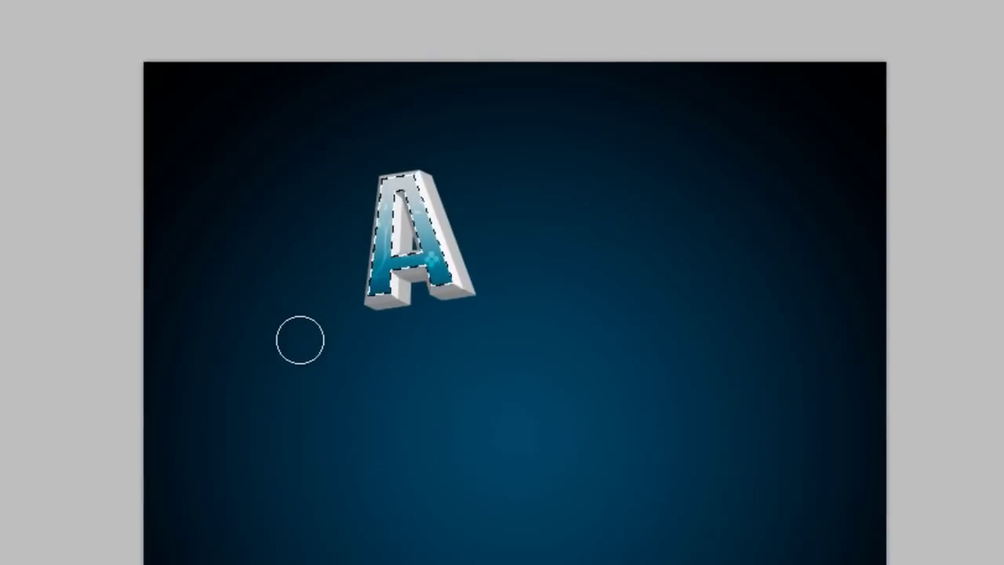
click(479, 267)
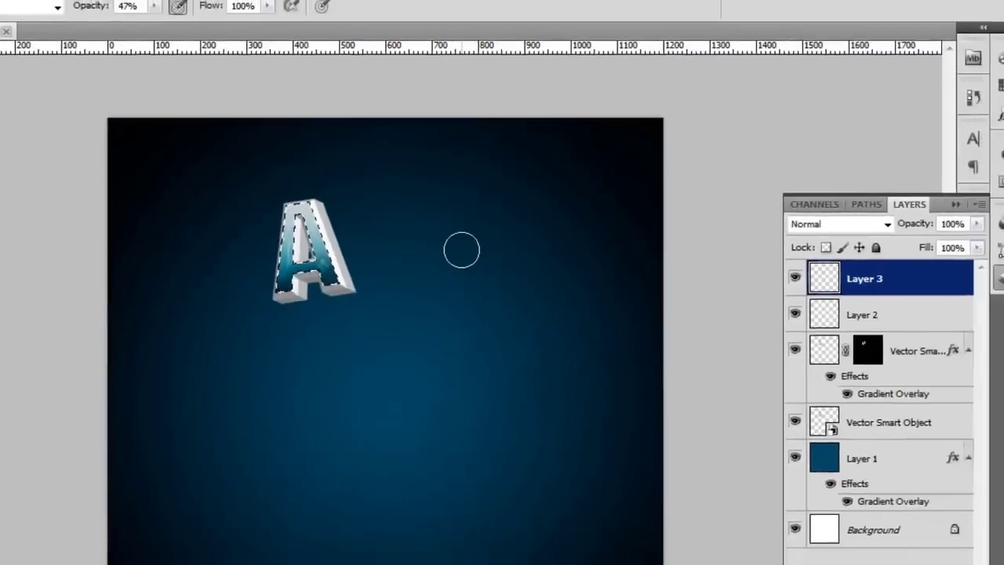
key(ctrl+d)
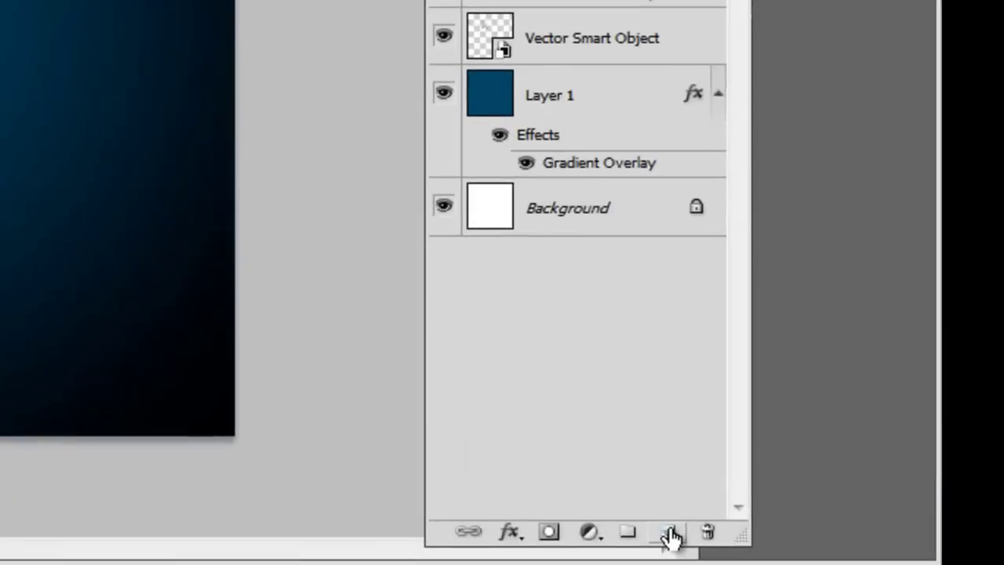
Create Layer 4 between Vector Smart Object and Layer 1, and choose Sampled Brush 25 (389 px).
click(936, 561)
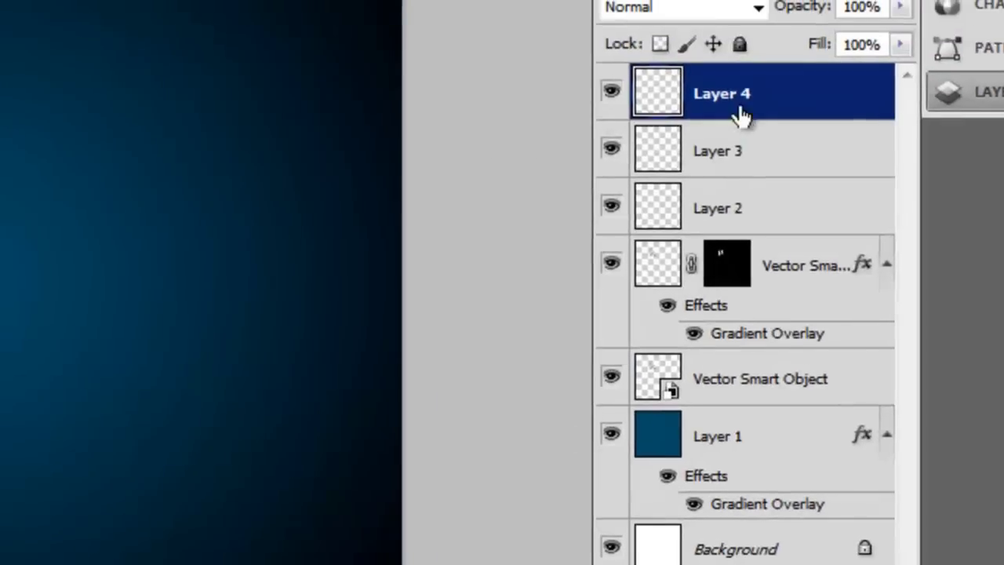
drag(676, 5, 669, 296)
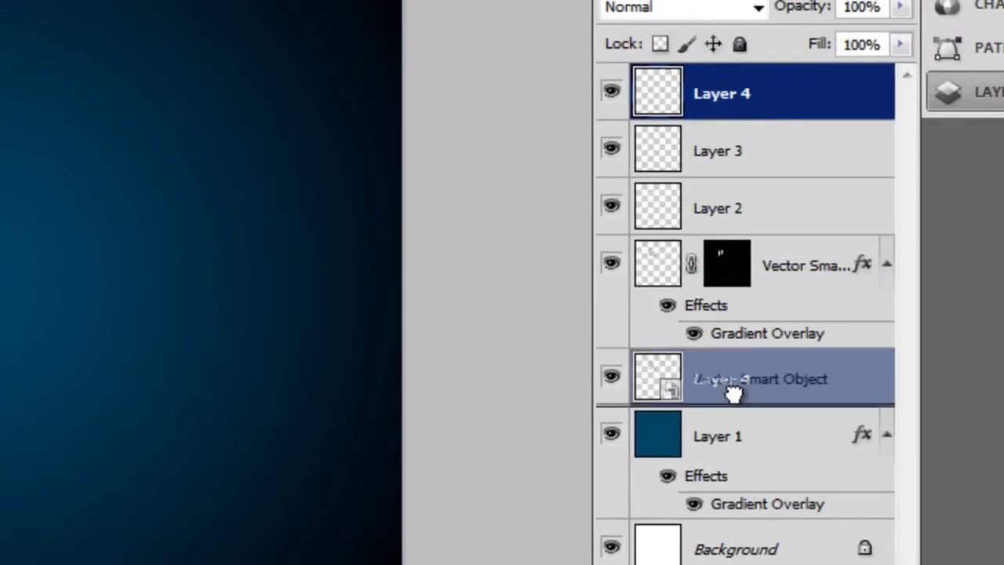
drag(733, 405, 740, 400)
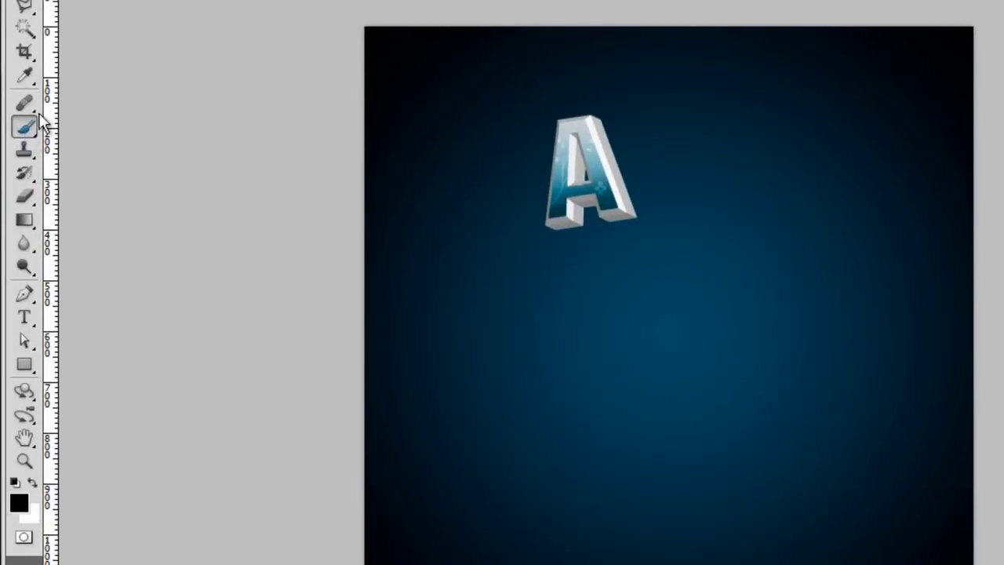
right_click(518, 253)
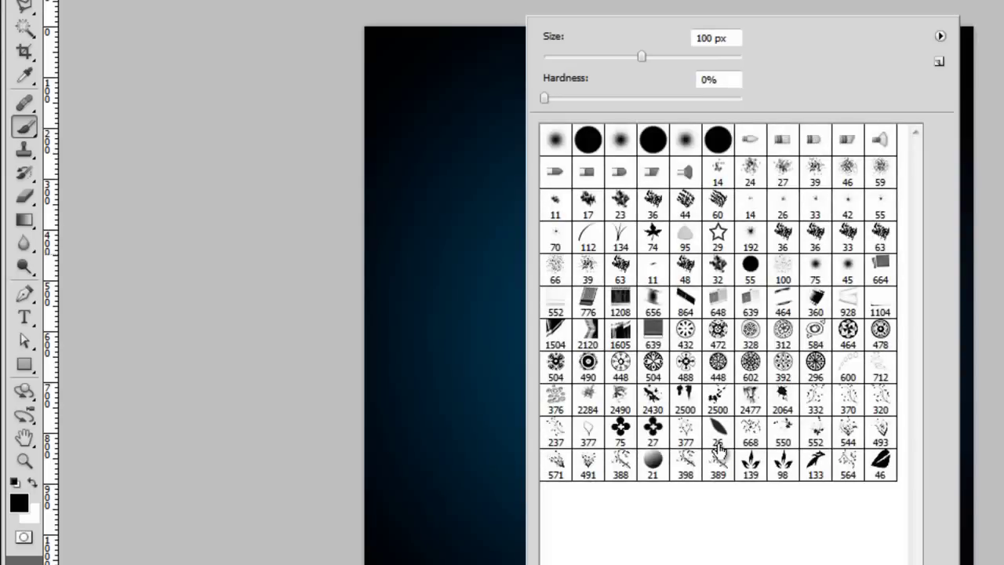
click(719, 463)
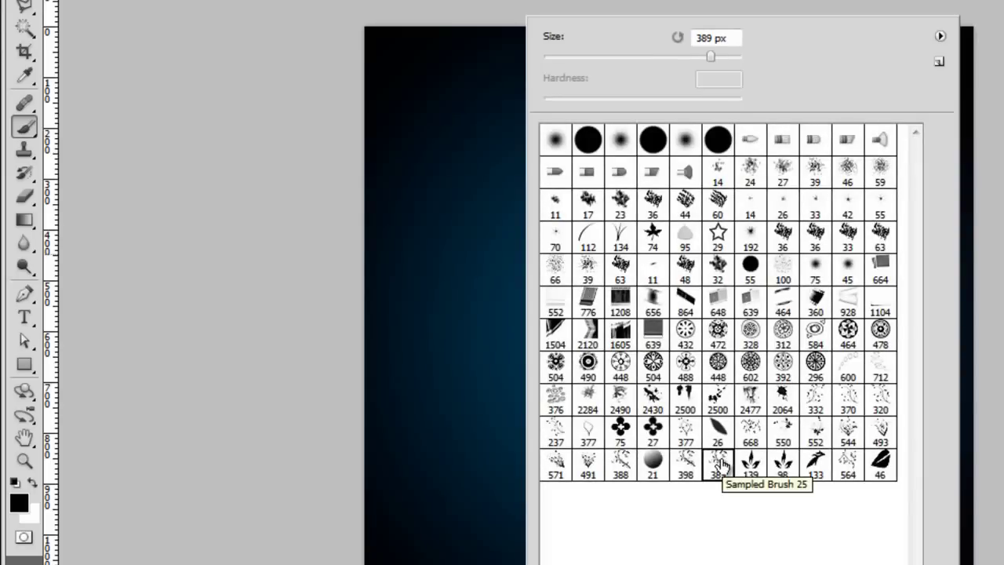
key(Return)
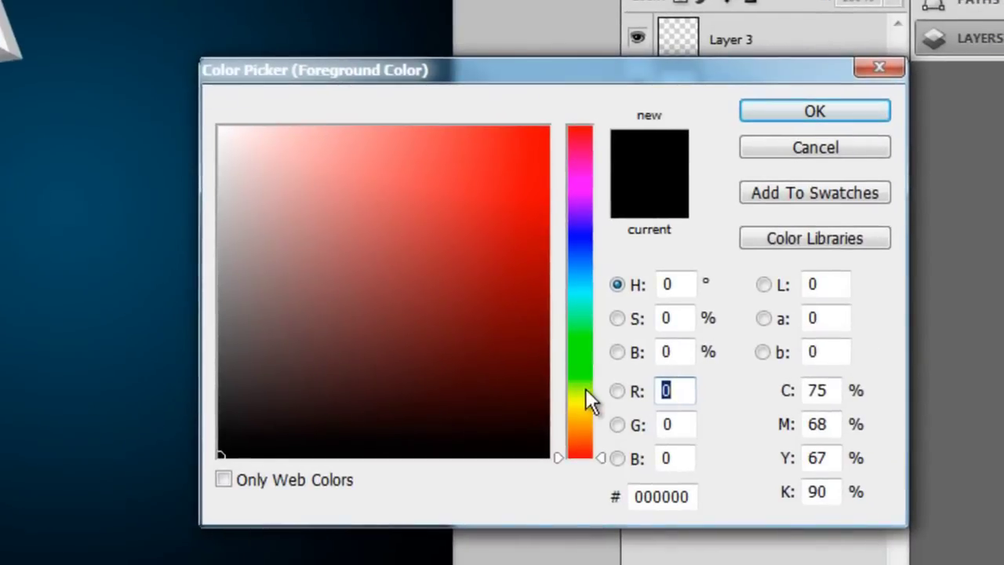
Set the foreground to green 8edb34 and stamp the vine brush left of the A.
click(585, 379)
drag(585, 379, 584, 372)
mouse_move(471, 168)
mouse_down()
mouse_move(507, 170)
mouse_move(459, 128)
mouse_up()
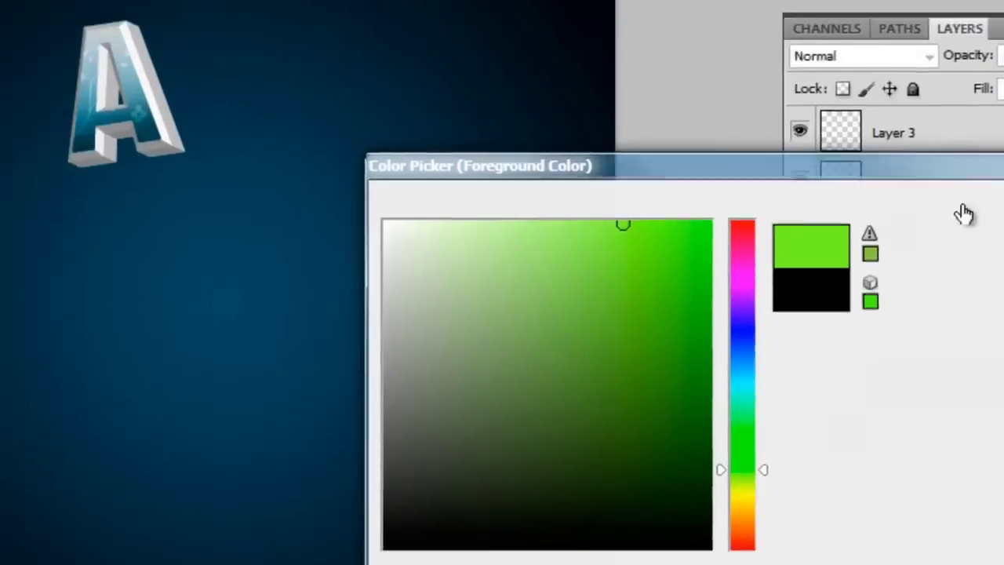
click(804, 113)
mouse_move(345, 220)
mouse_down()
mouse_move(146, 191)
mouse_move(180, 197)
mouse_move(177, 169)
mouse_up()
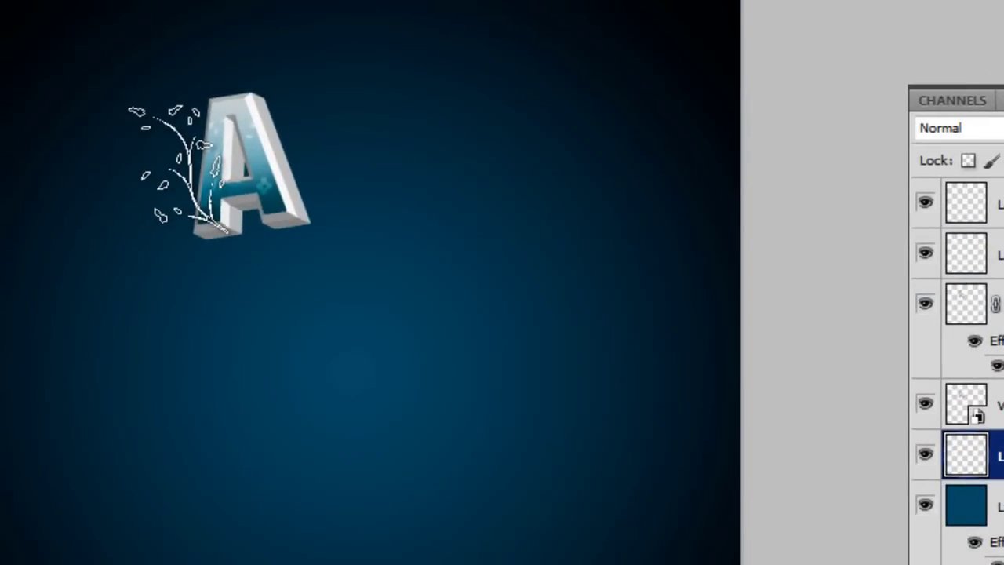
key(alt+BackSpace)
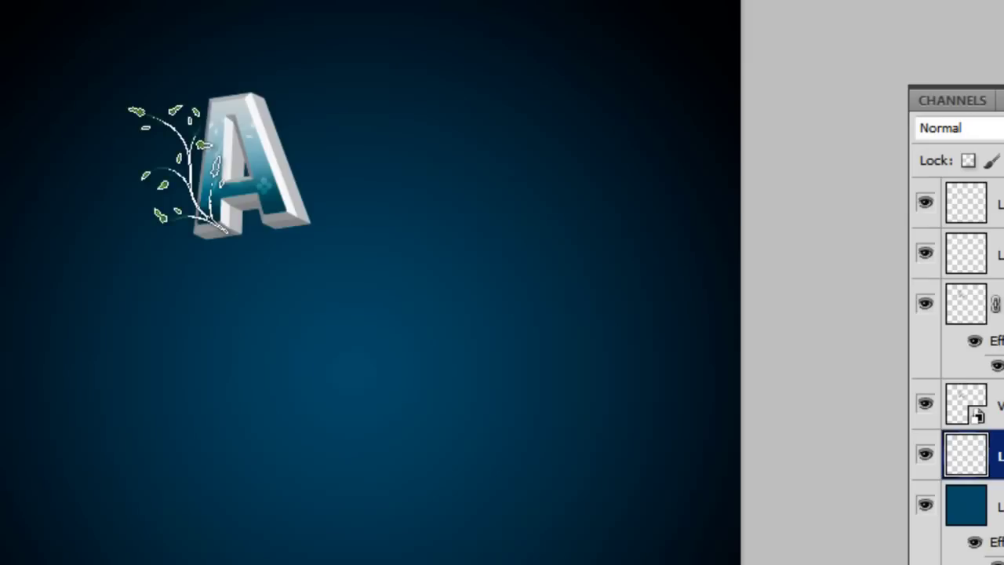
drag(181, 169, 730, 424)
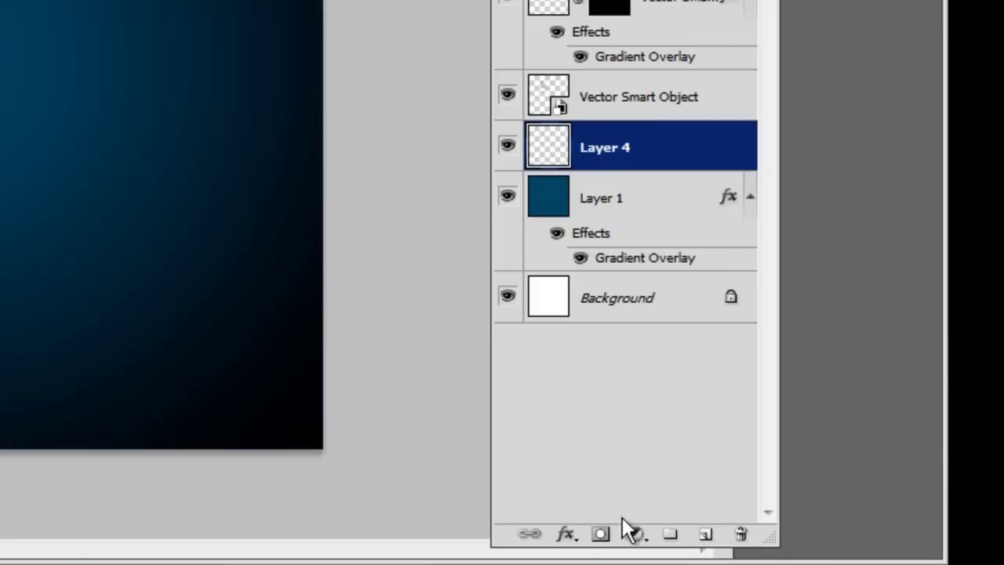
Add an Outer Glow to Layer 4 with a pure white ffffff glow colour.
click(566, 534)
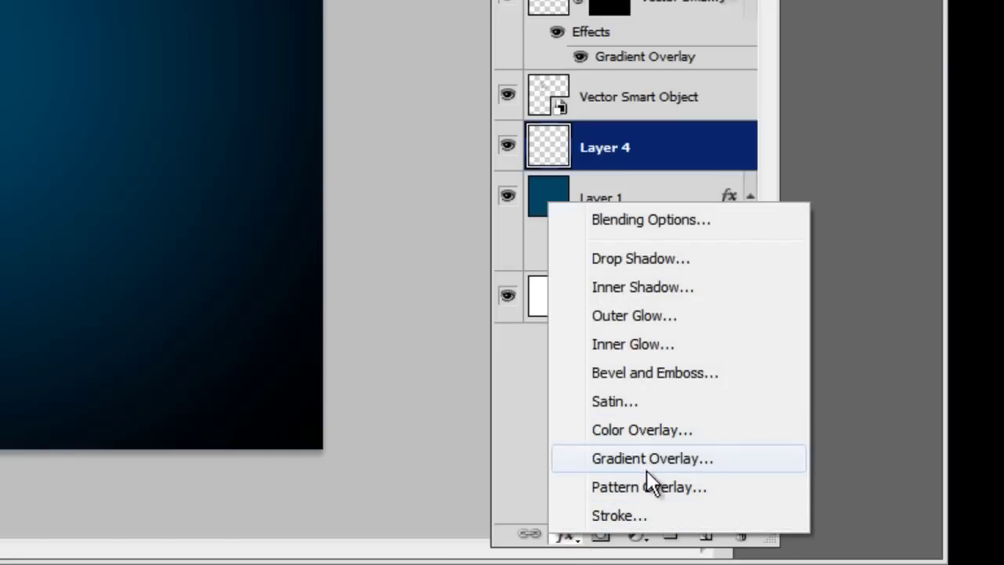
click(674, 317)
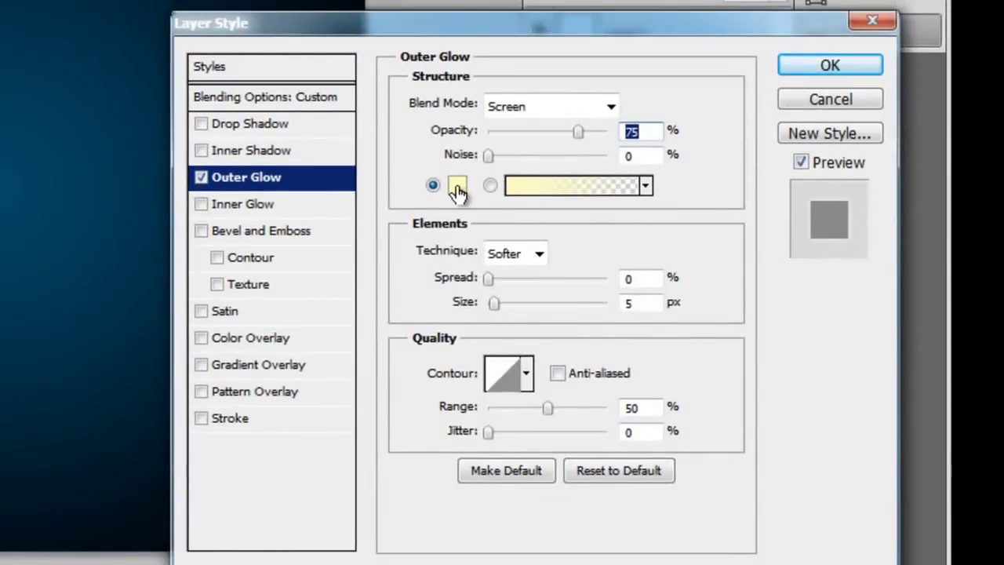
click(457, 192)
drag(309, 276, 147, 117)
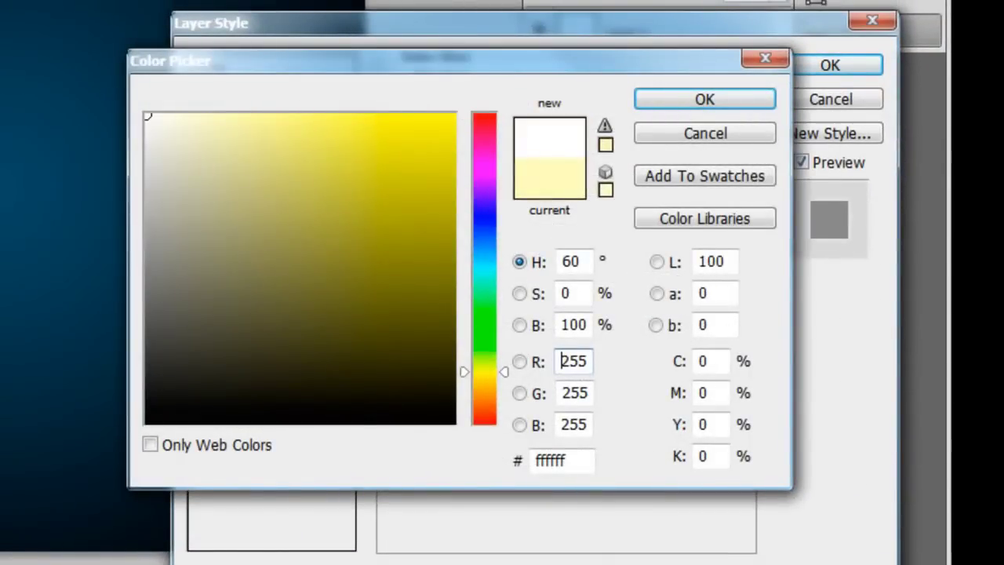
click(712, 100)
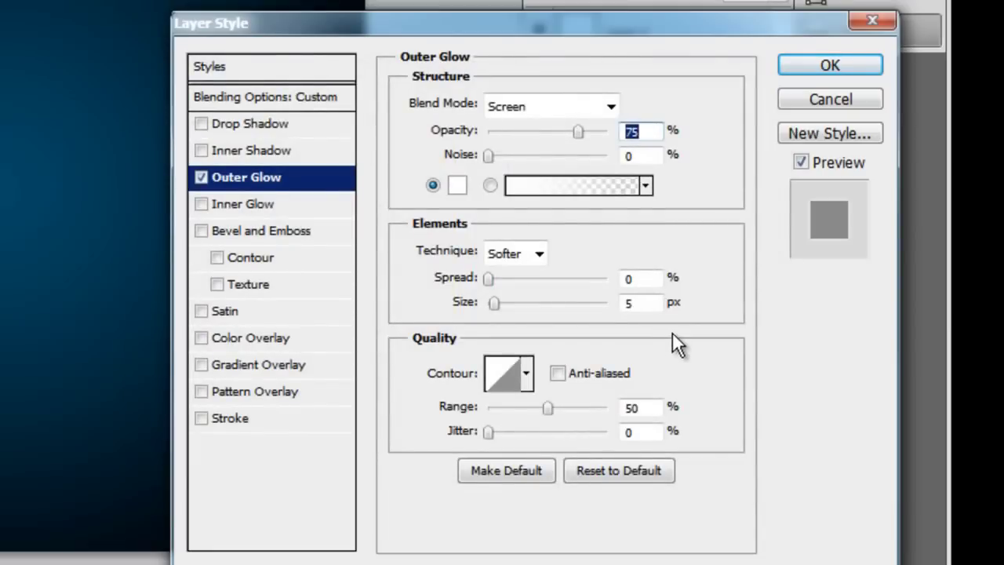
click(812, 71)
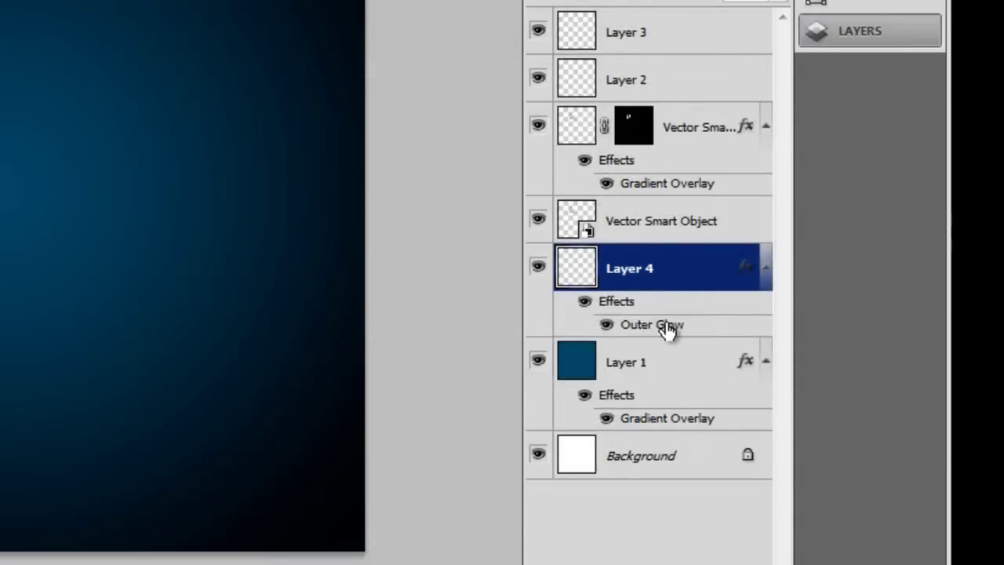
Lower the Outer Glow opacity to 59%.
double_click(667, 324)
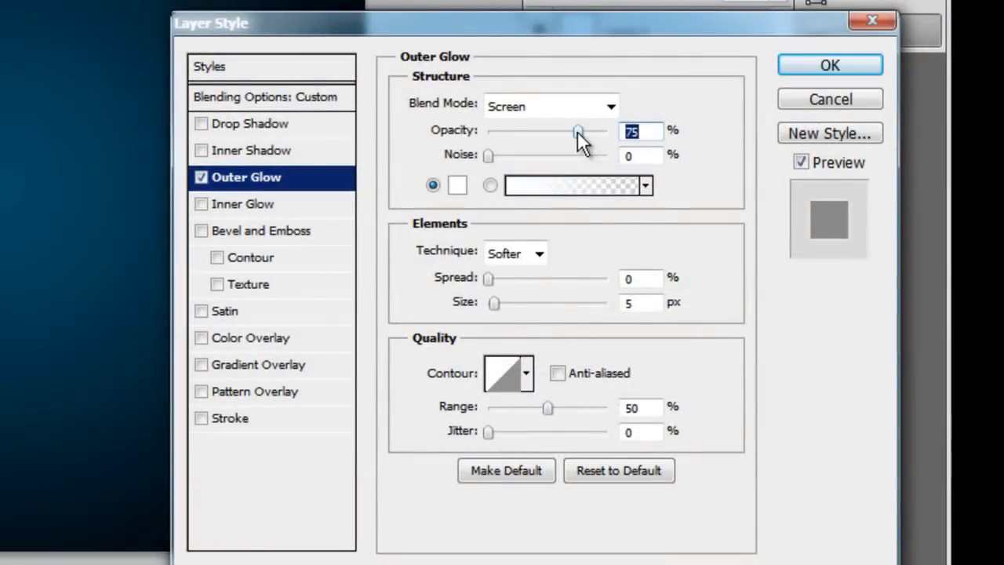
drag(577, 131, 560, 127)
click(805, 63)
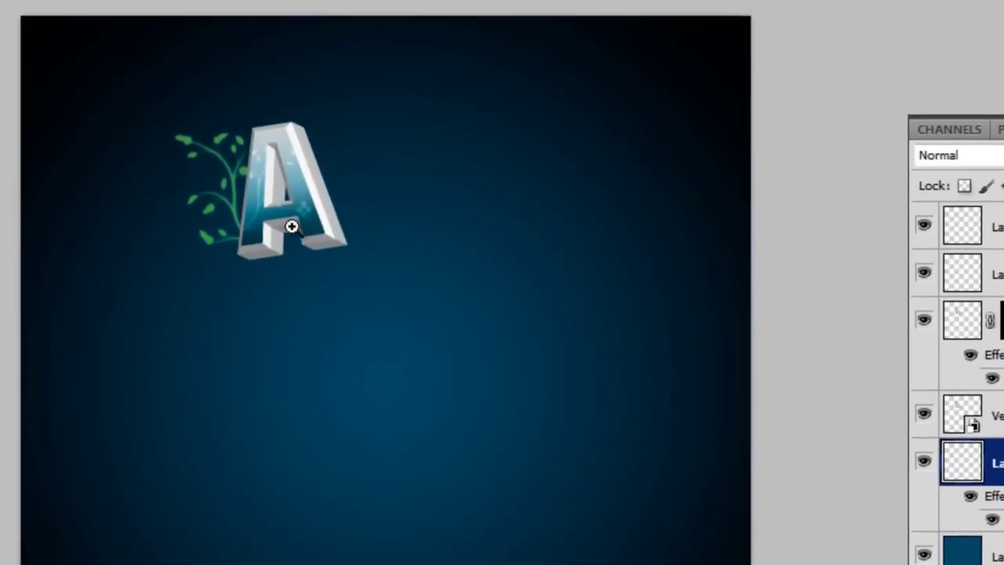
click(278, 224)
click(236, 204)
click(177, 157)
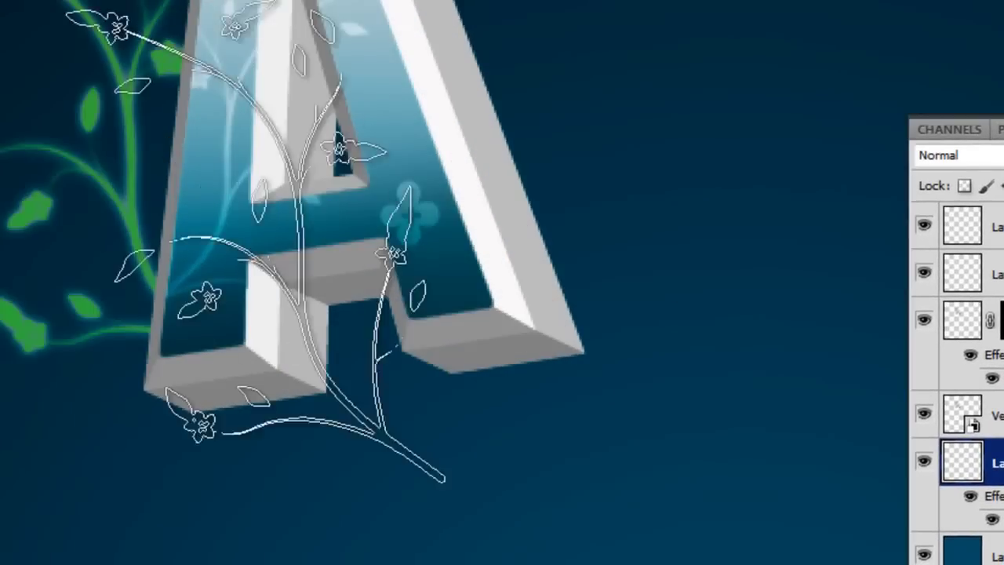
alt+click(287, 259)
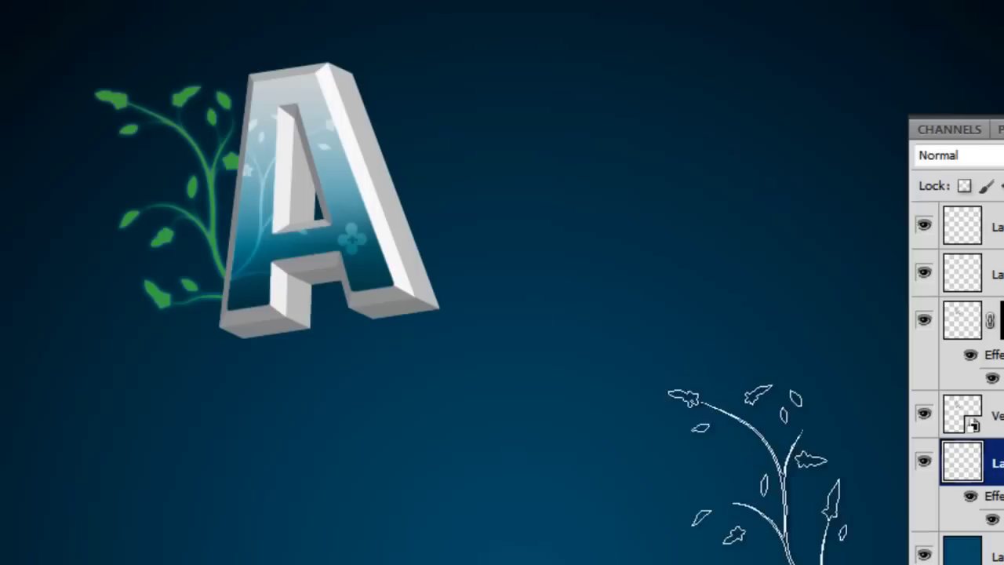